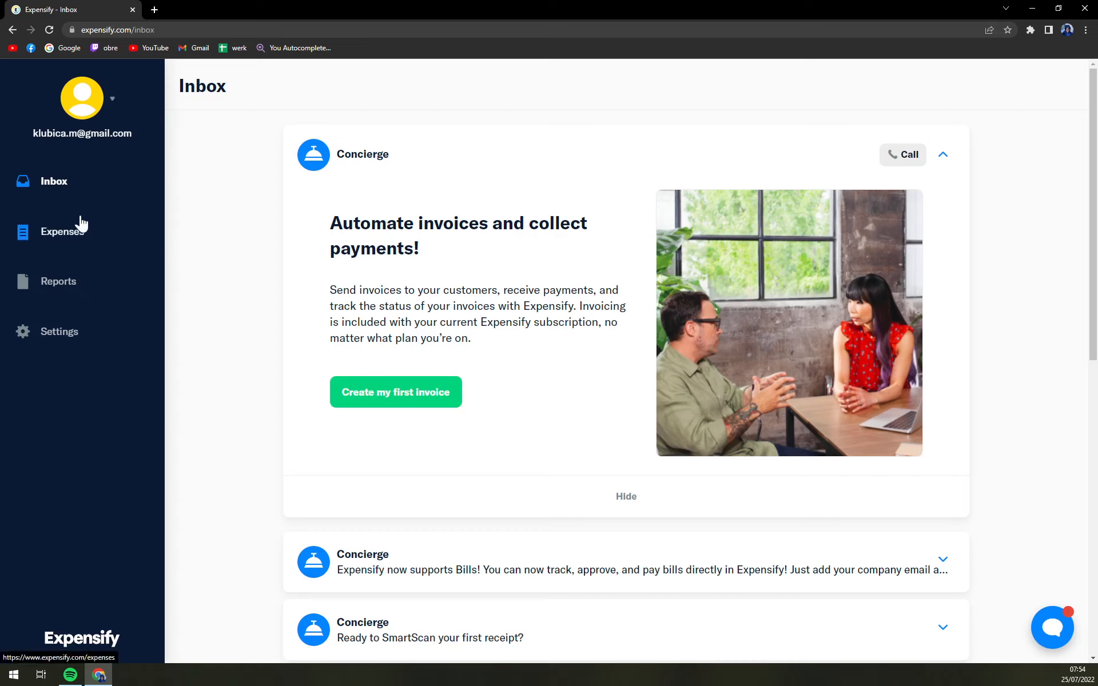
# Open the Expenses page
pyautogui.click(71, 239)
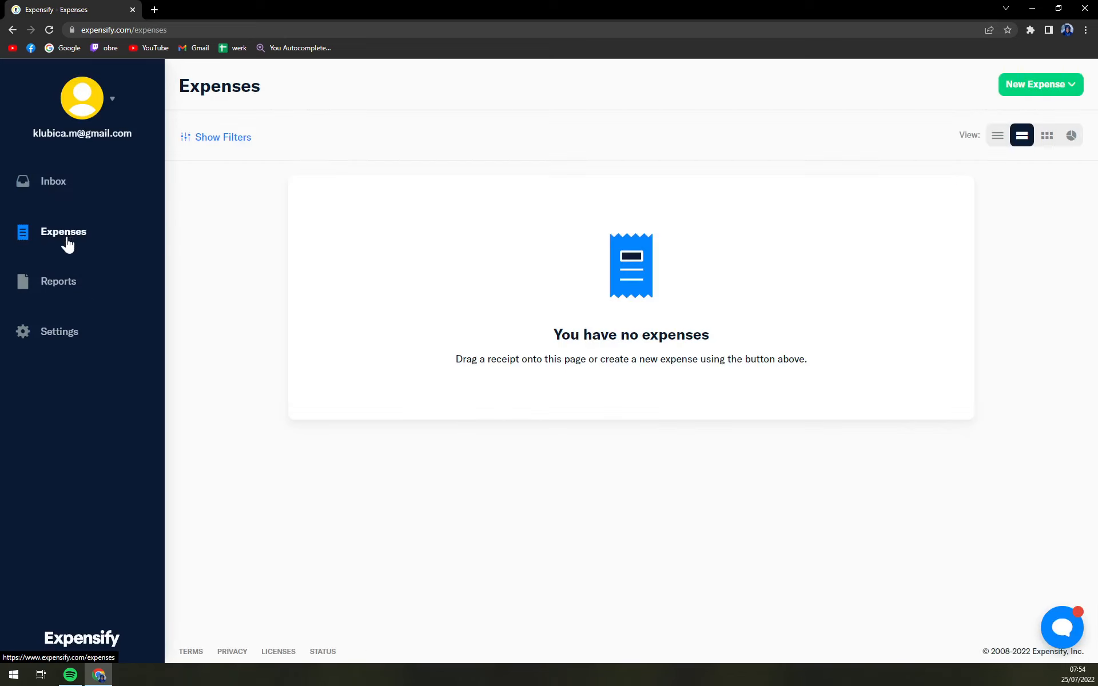
pyautogui.moveTo(544, 343); pyautogui.dragTo(689, 360)
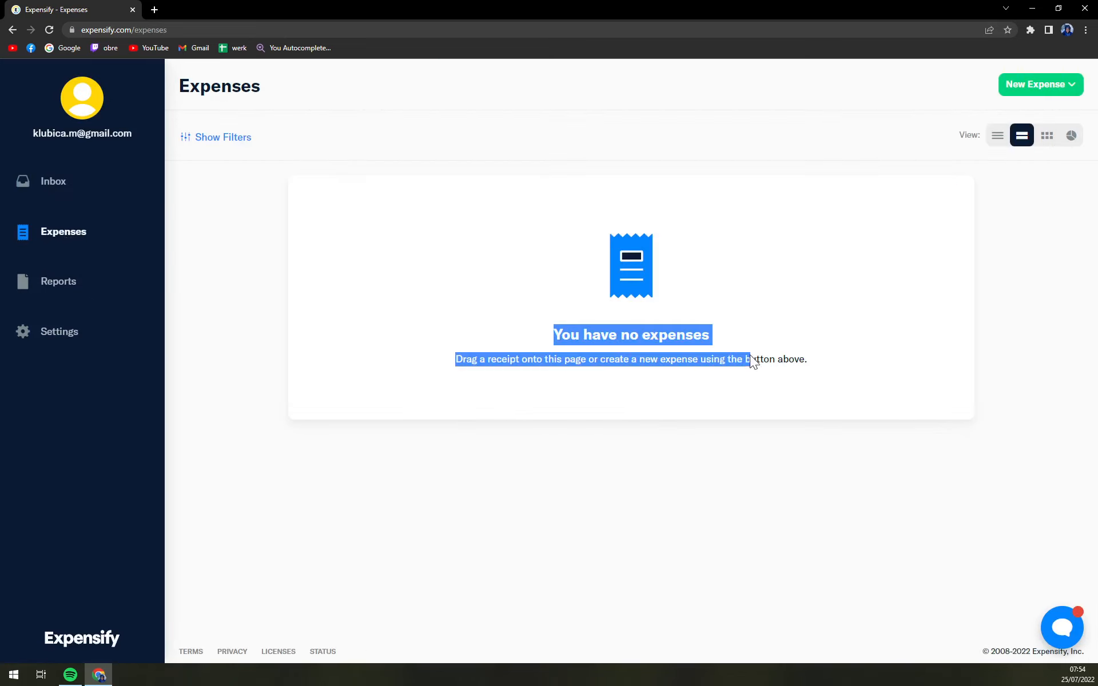
pyautogui.click(521, 400)
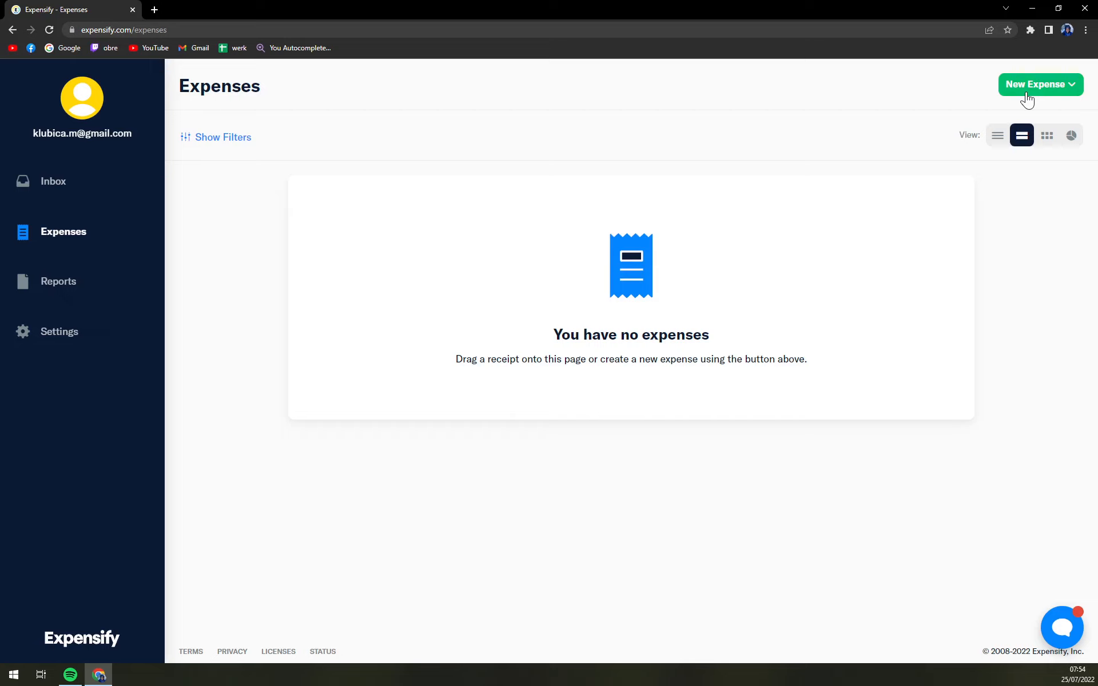
# Start manually creating a new expense and set its merchant to Restaurant
pyautogui.click(1075, 92)
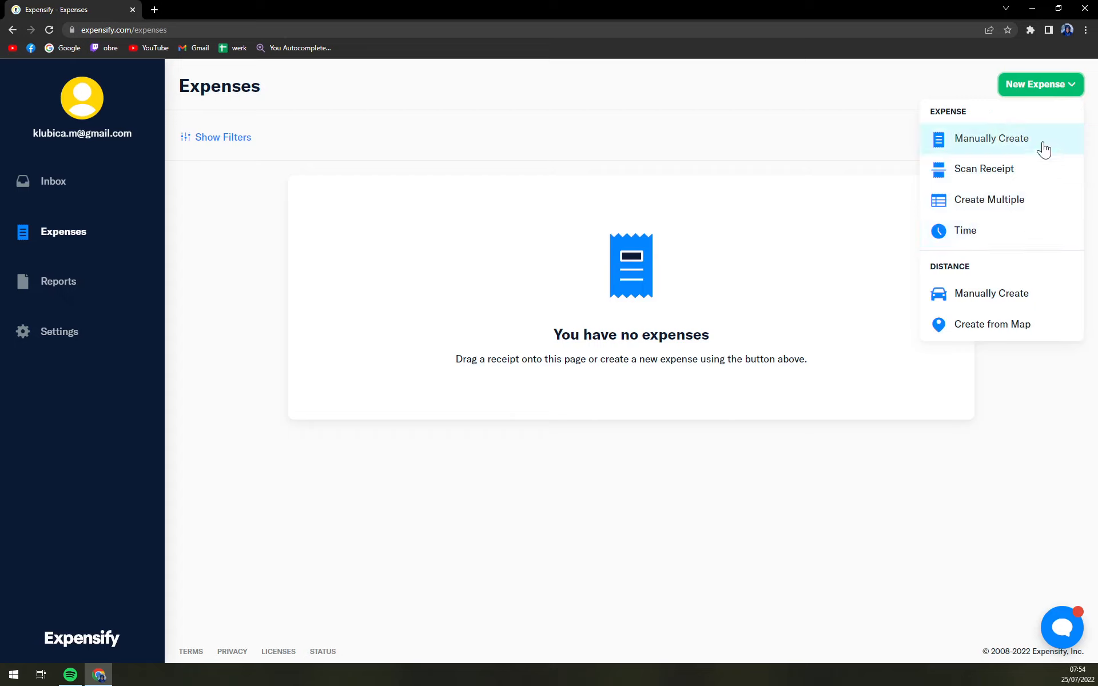
pyautogui.click(996, 150)
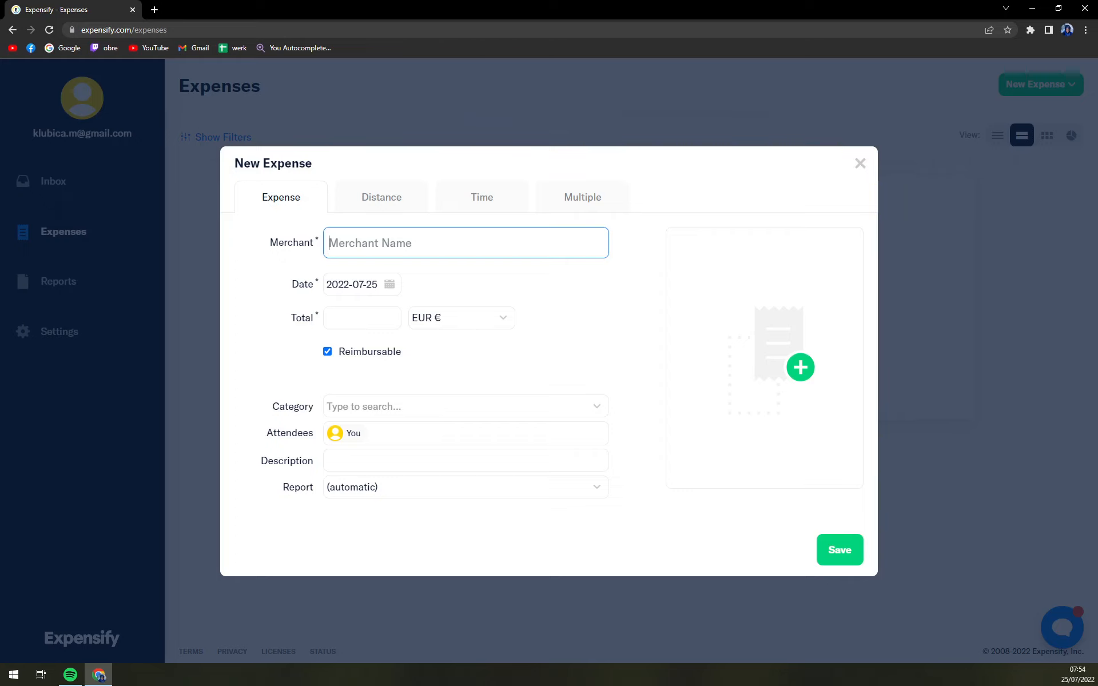
pyautogui.write('Re')
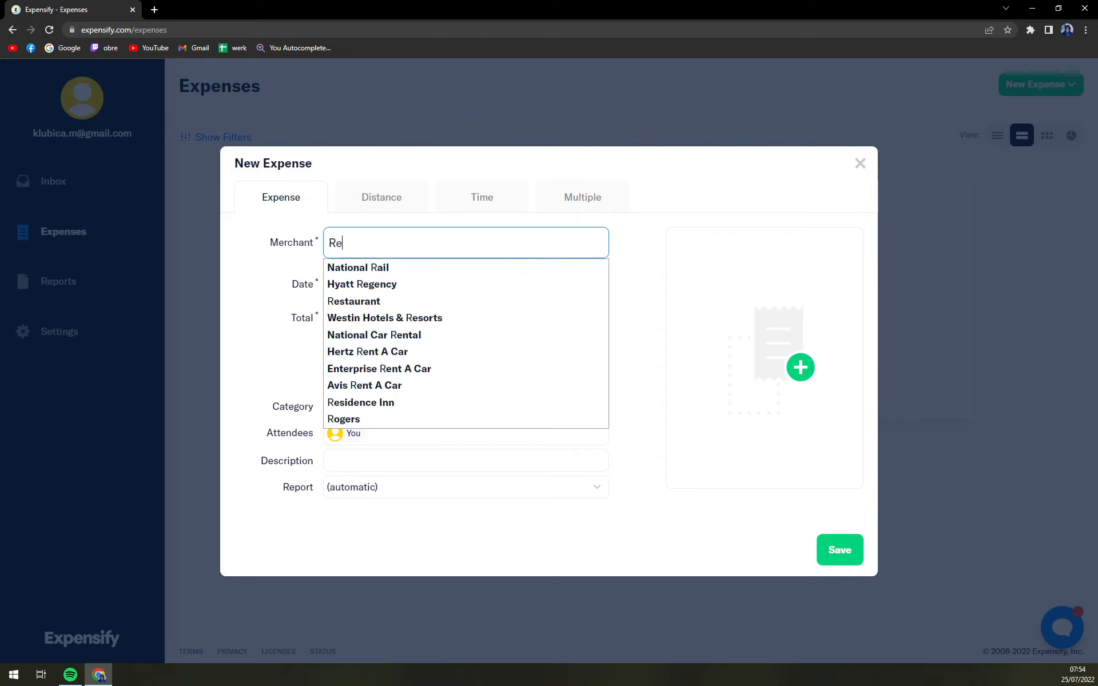
pyautogui.write('staurant')
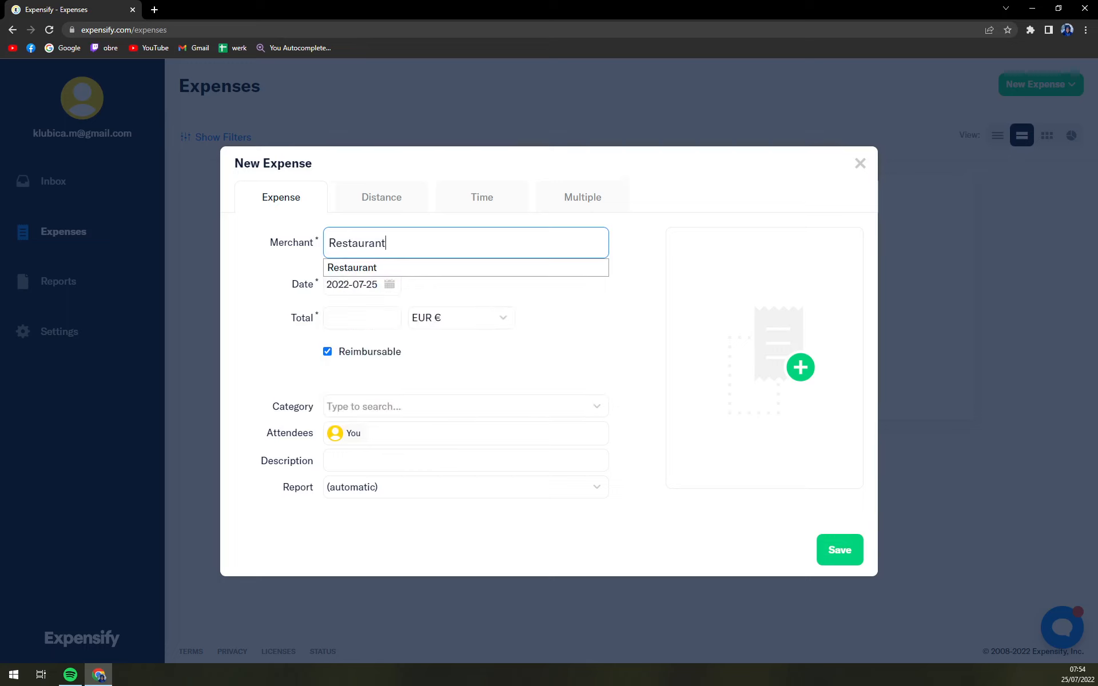
pyautogui.click(442, 273)
pyautogui.click(349, 286)
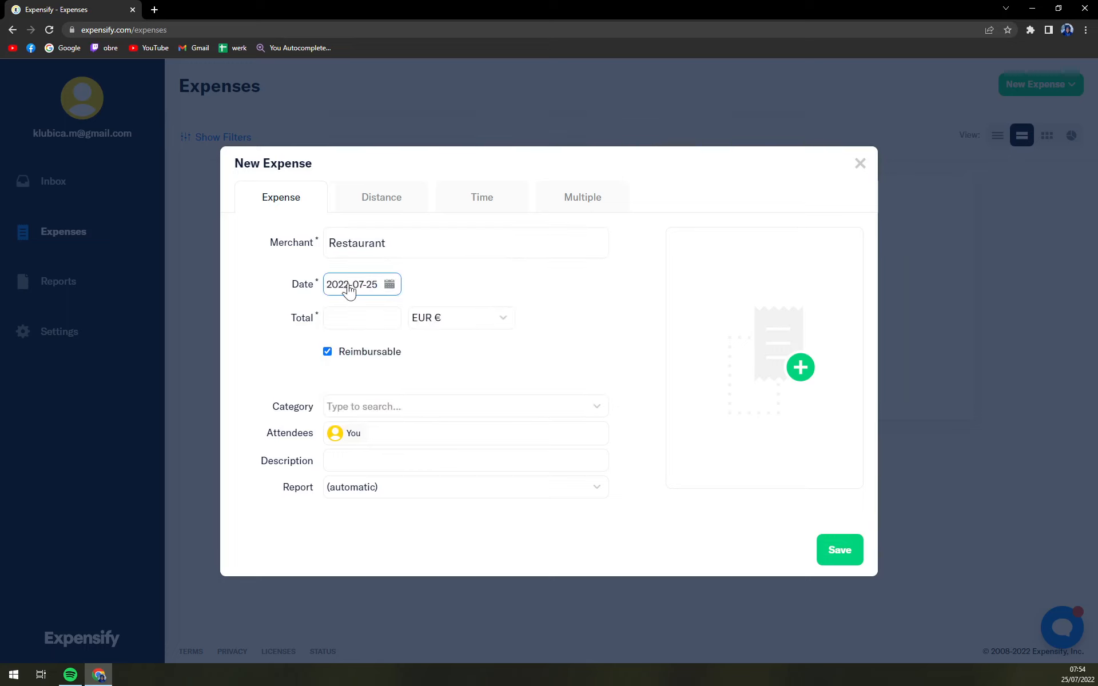
pyautogui.press('Tab')
pyautogui.press('Tab')
pyautogui.scroll(-20, 478, 417)
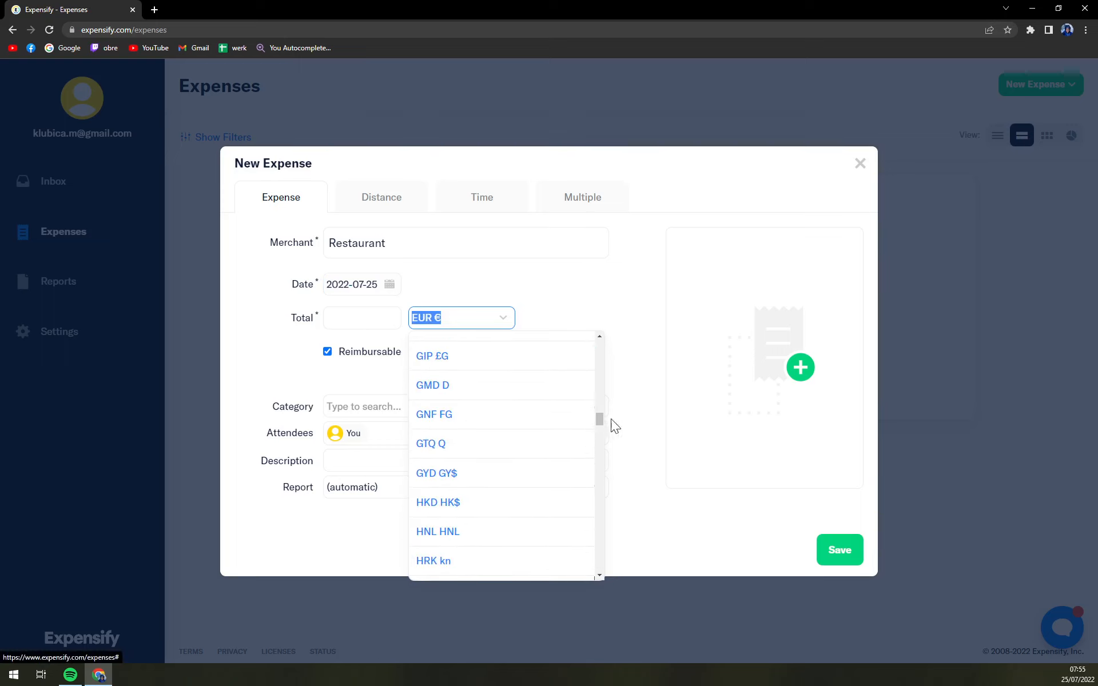
pyautogui.moveTo(598, 422); pyautogui.dragTo(606, 299)
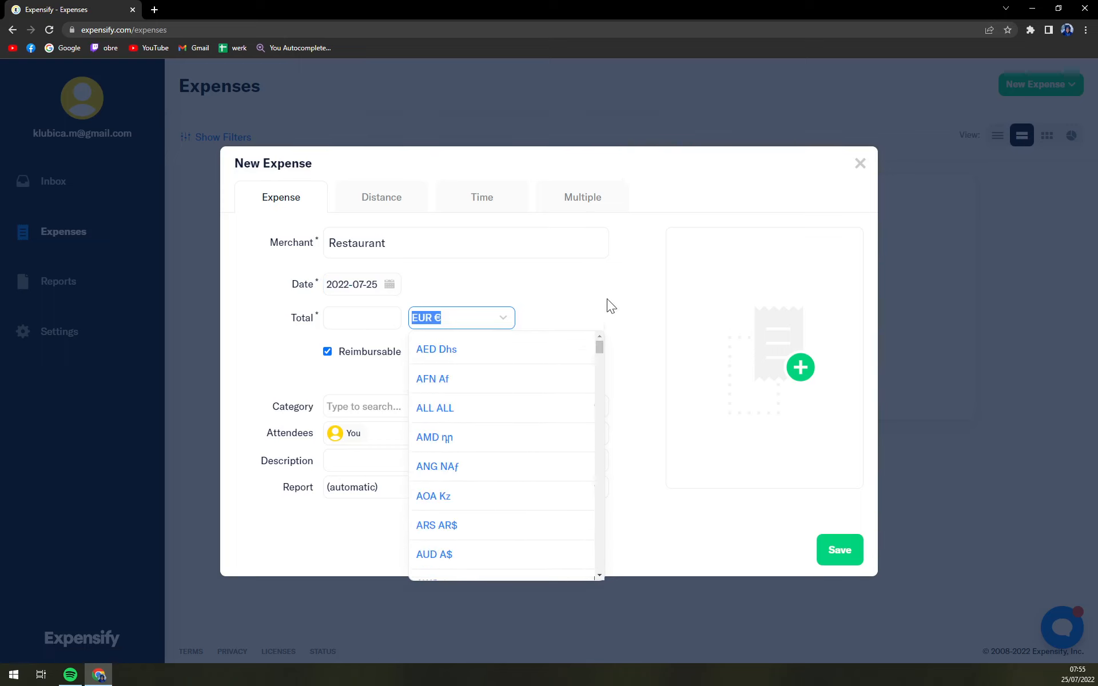
pyautogui.click(603, 297)
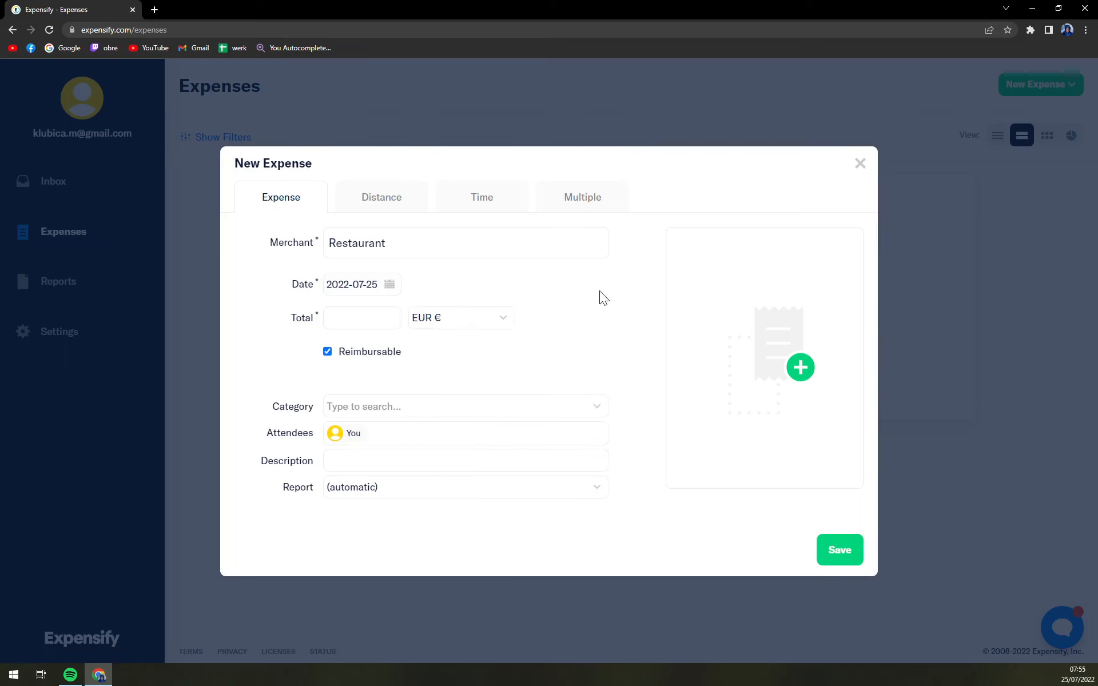
# Set the expense total to 50 EUR and its category to Other
pyautogui.click(363, 326)
pyautogui.click(335, 352)
pyautogui.click(366, 406)
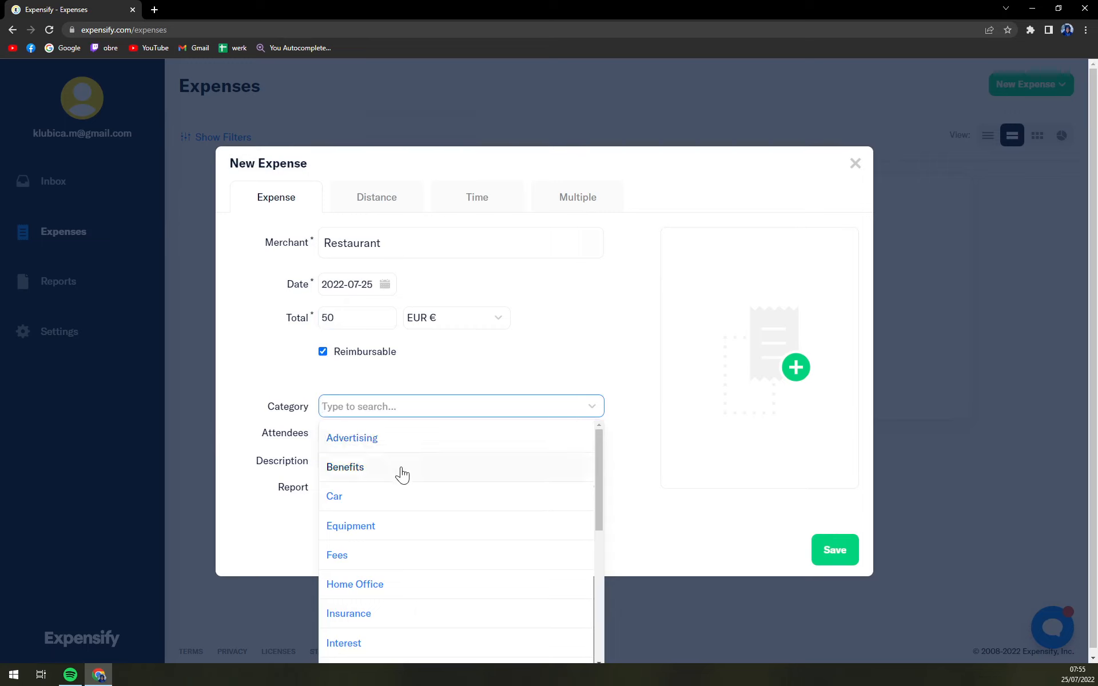
pyautogui.scroll(-5, 399, 473)
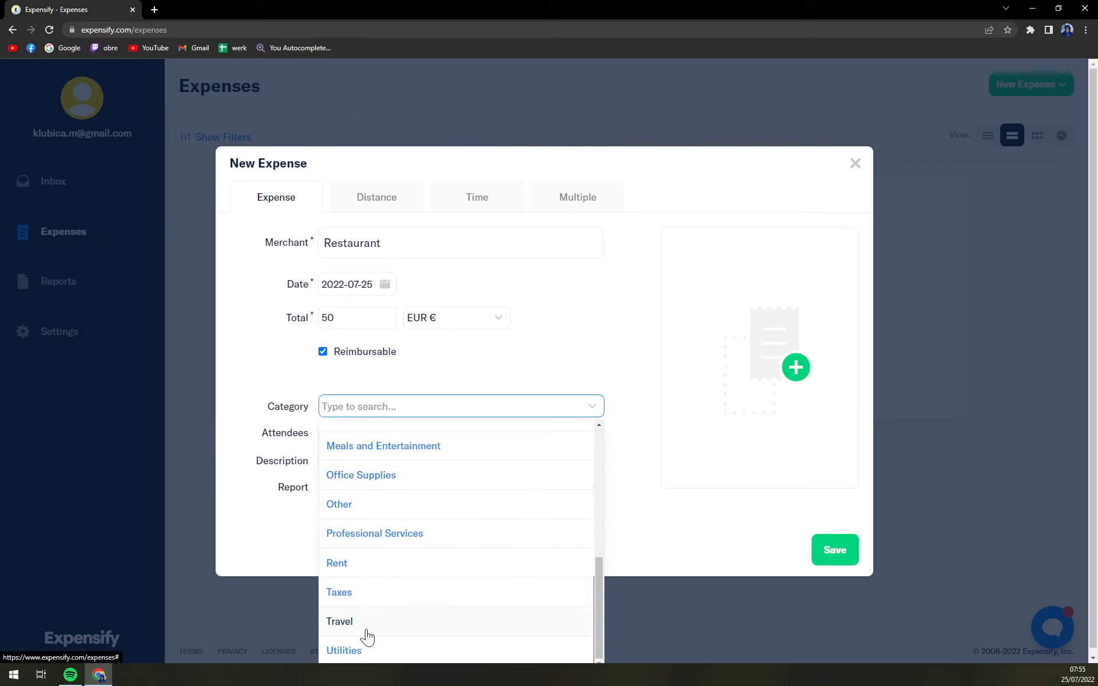
pyautogui.scroll(1, 355, 514)
pyautogui.scroll(5, 352, 514)
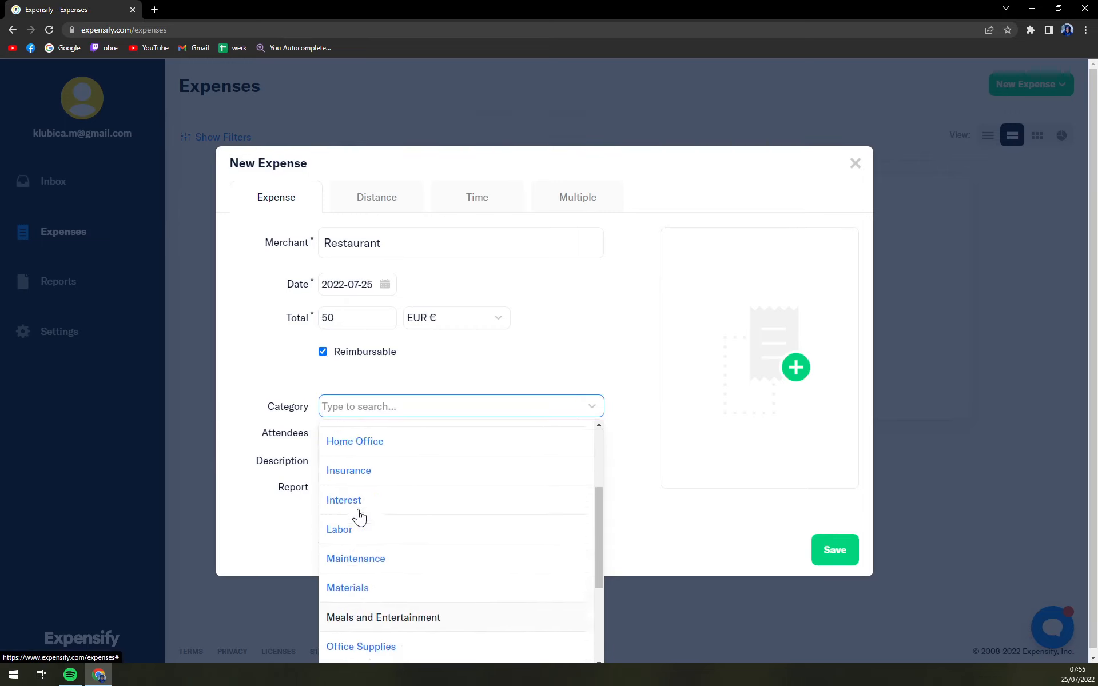
pyautogui.scroll(3, 363, 498)
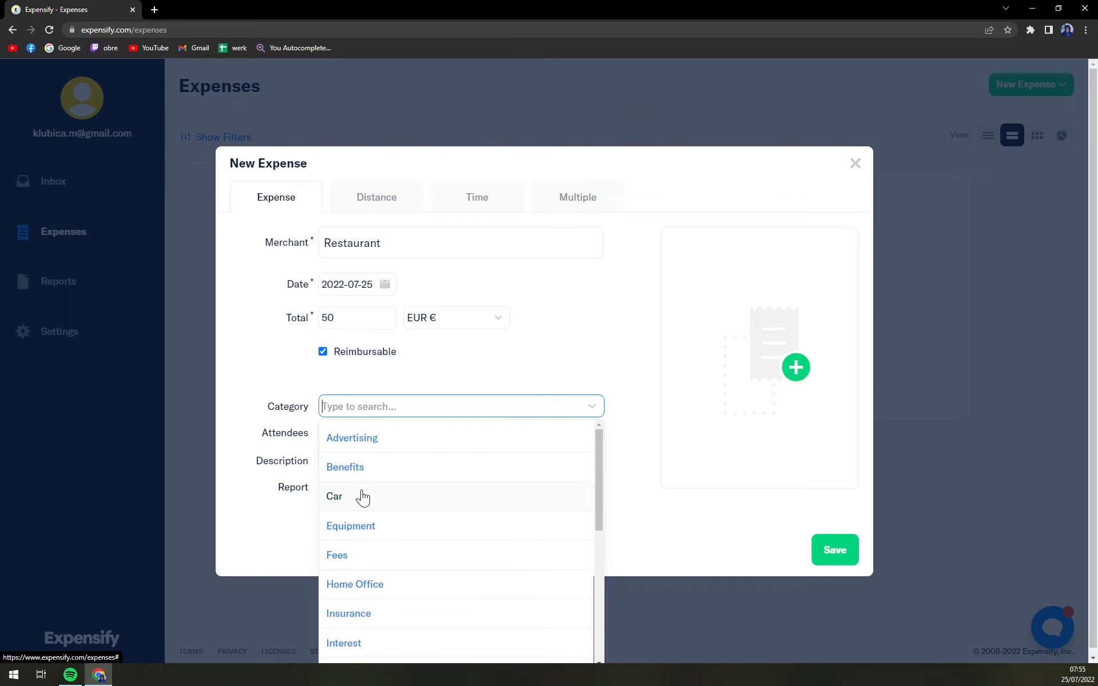
pyautogui.scroll(-5, 364, 447)
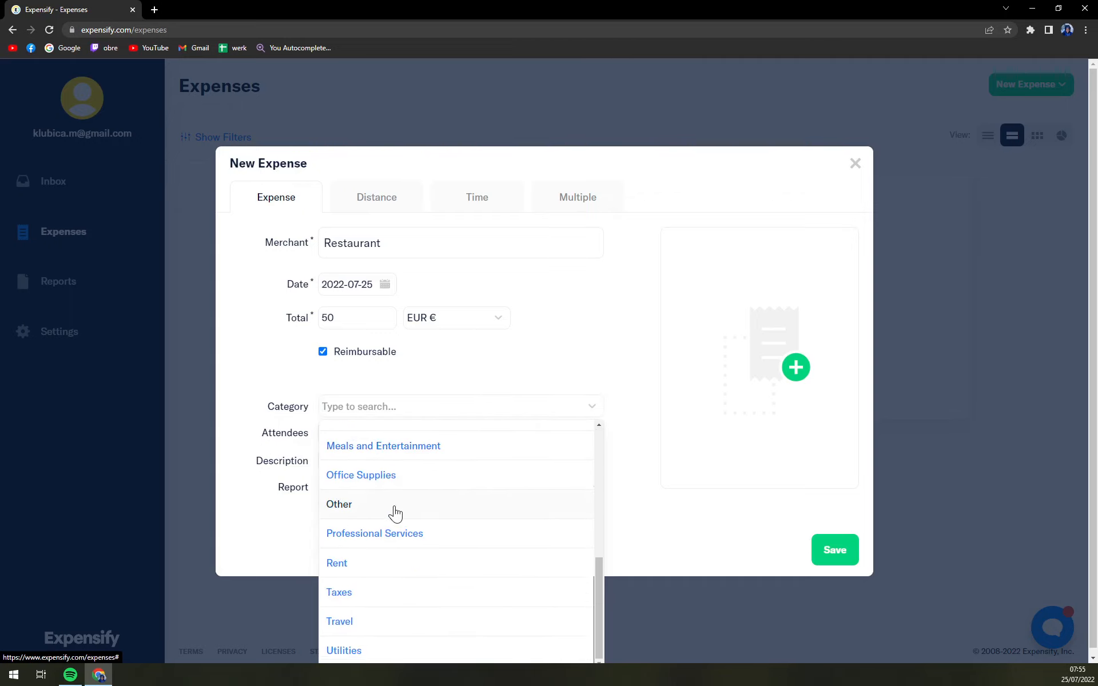
pyautogui.click(395, 505)
# Enter Business meal as the expense description
pyautogui.click(388, 441)
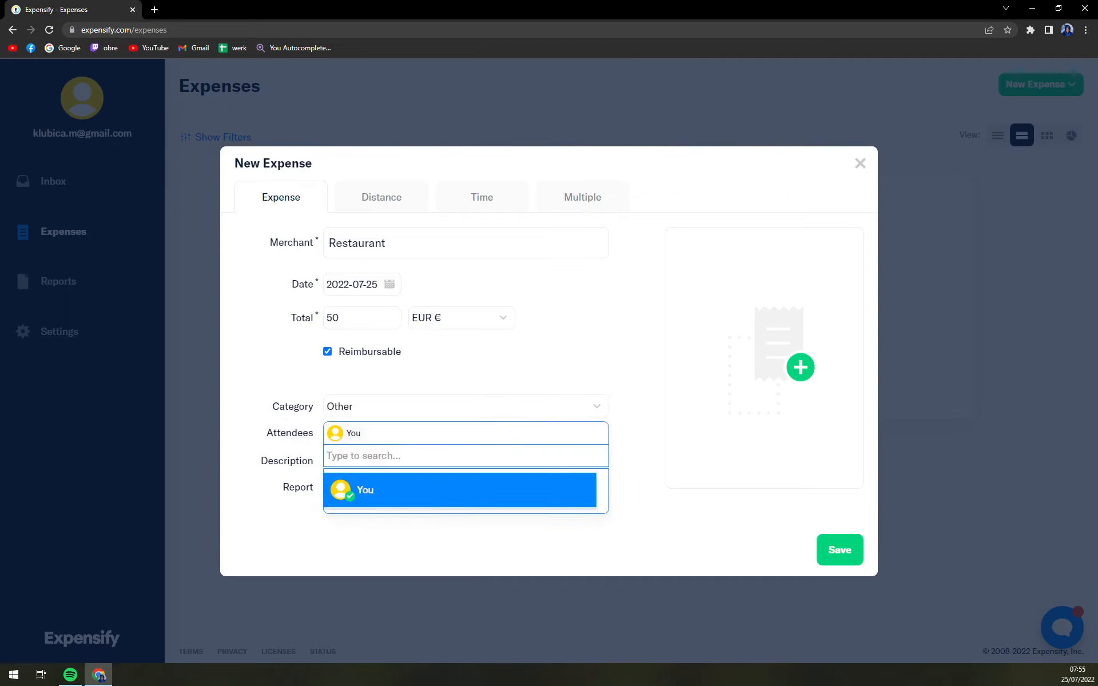
pyautogui.click(640, 454)
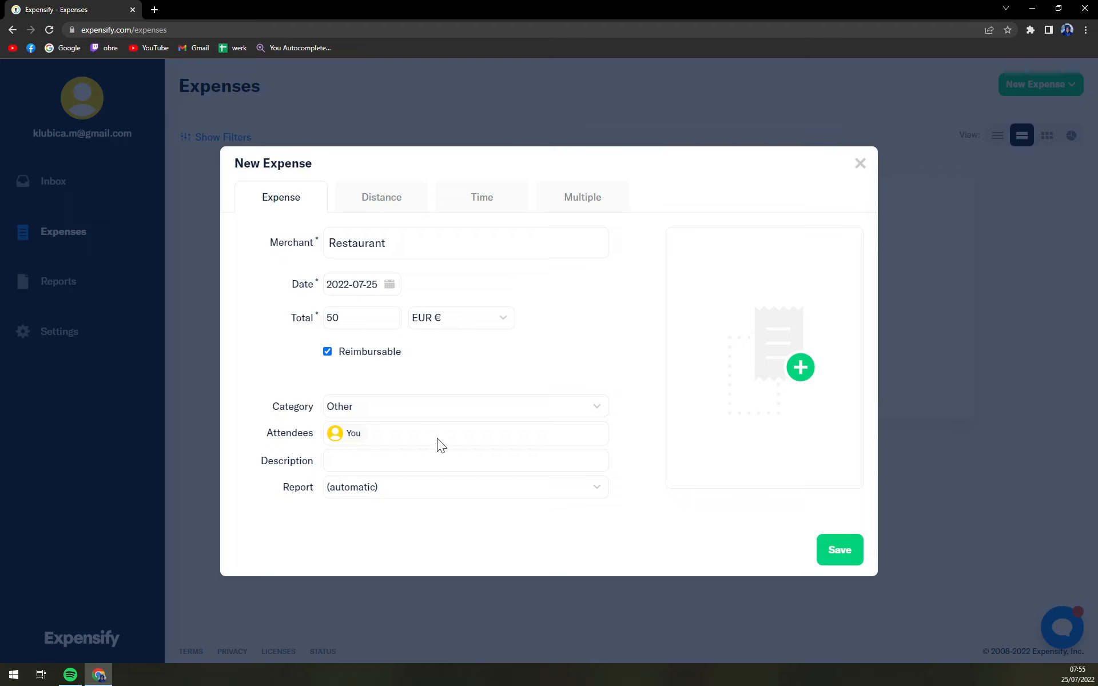
pyautogui.click(465, 460)
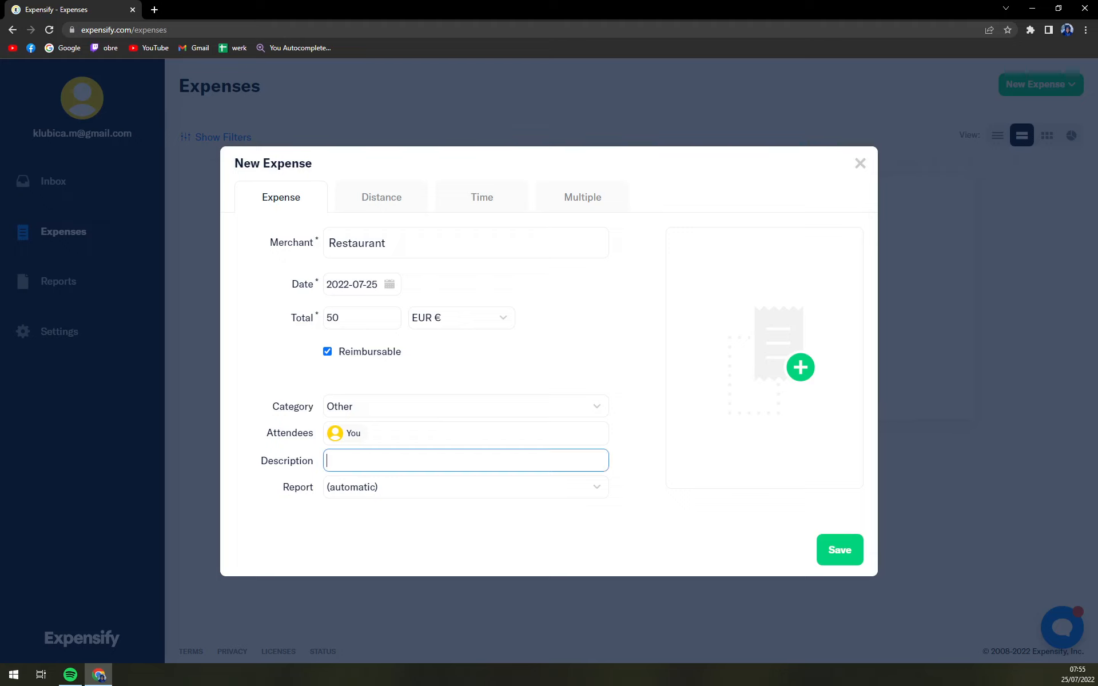
pyautogui.write('Business meal')
pyautogui.click(471, 489)
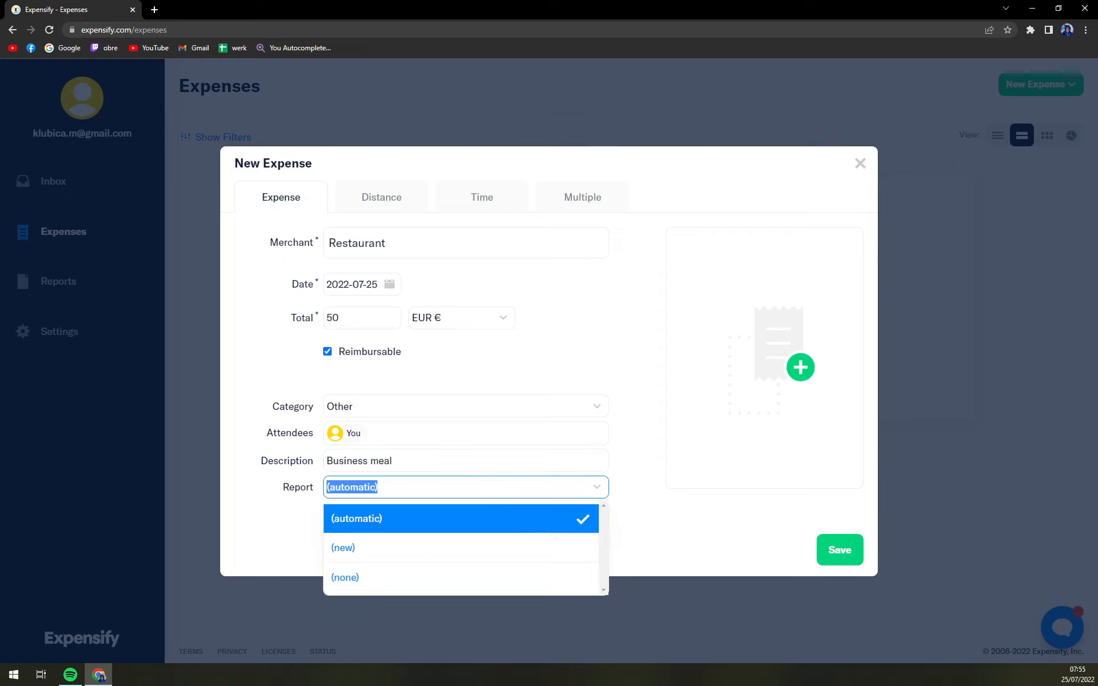
pyautogui.click(749, 526)
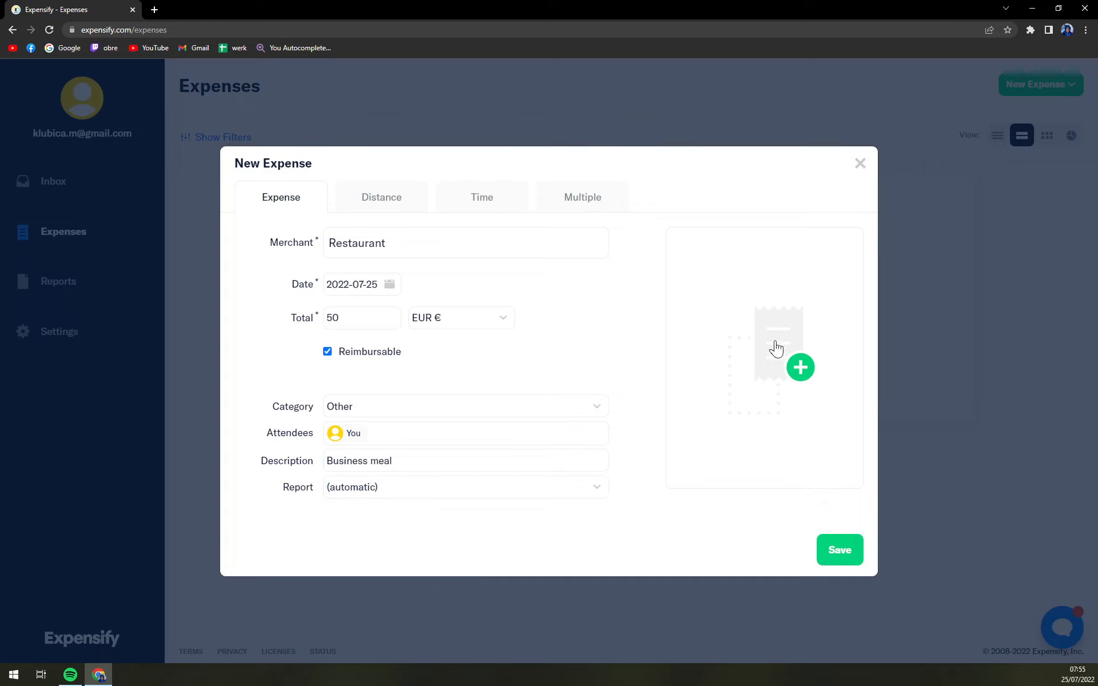
pyautogui.click(787, 376)
pyautogui.click(914, 98)
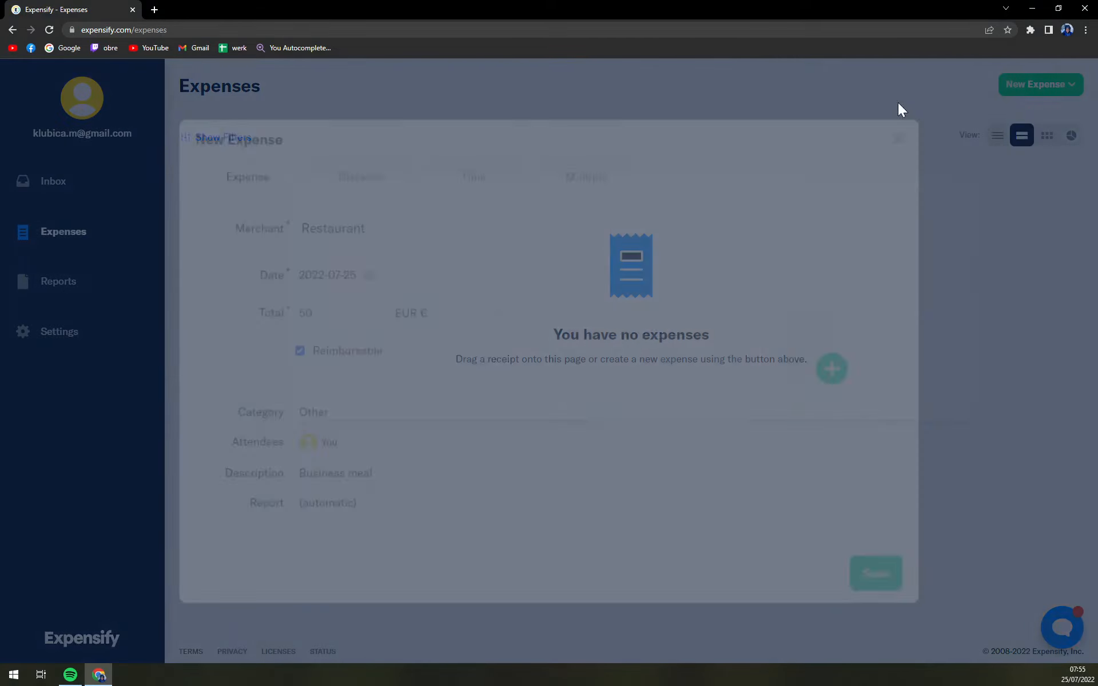
# Look through the Distance, Time and Multiple expense types in the new expense dialog
pyautogui.click(379, 213)
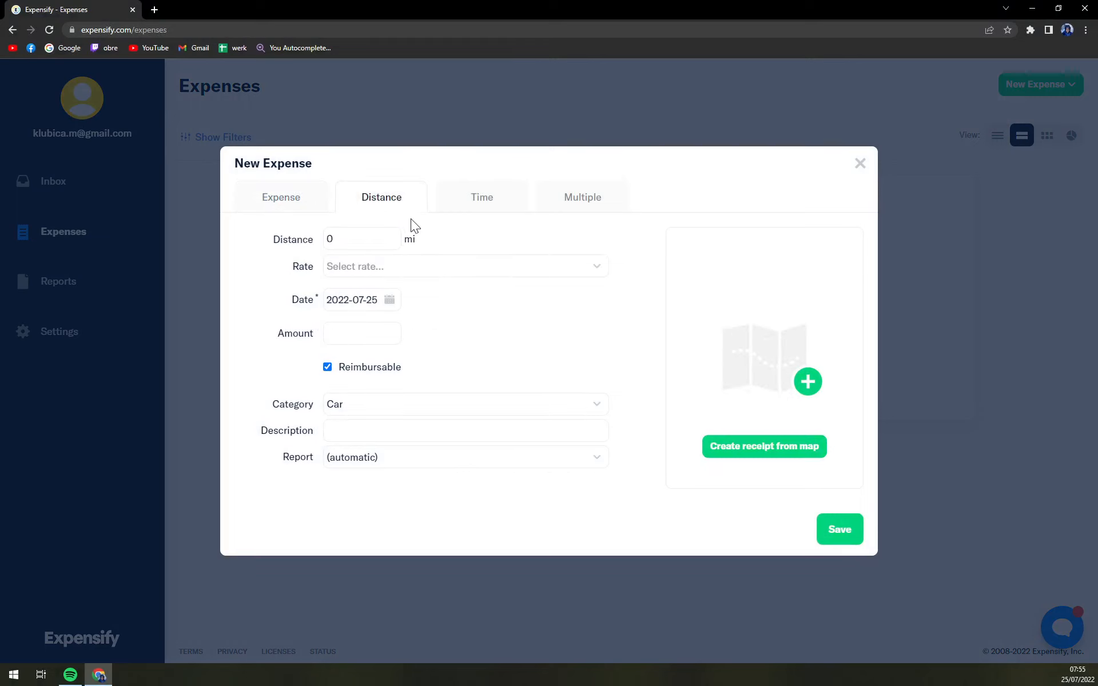
pyautogui.click(465, 207)
pyautogui.click(569, 203)
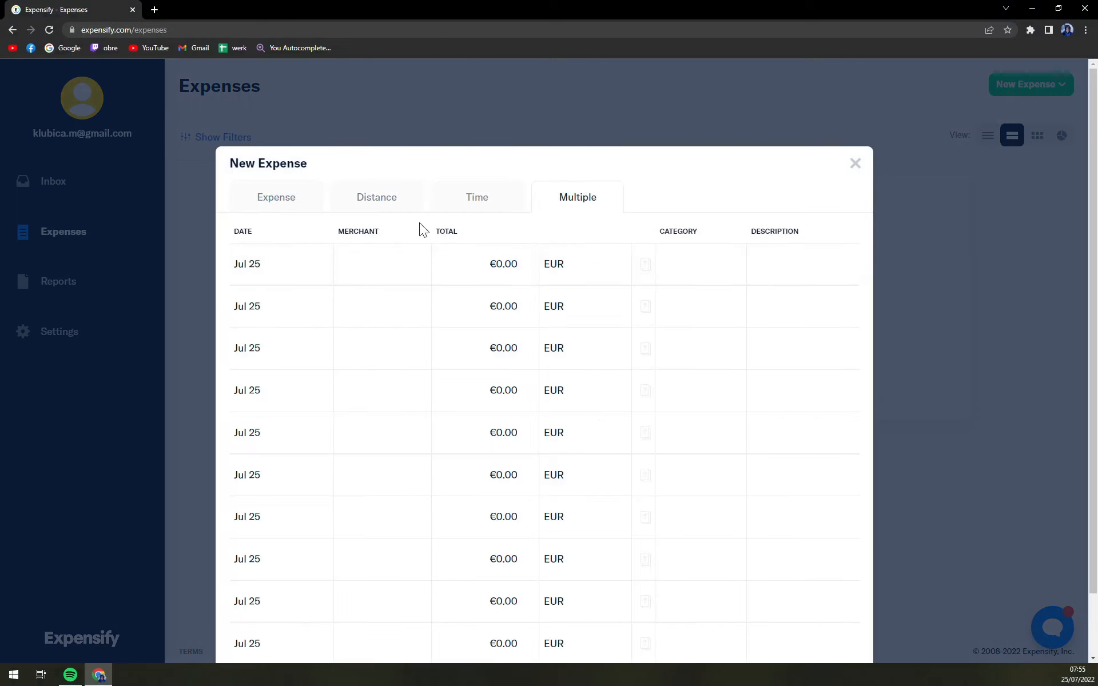
pyautogui.click(382, 205)
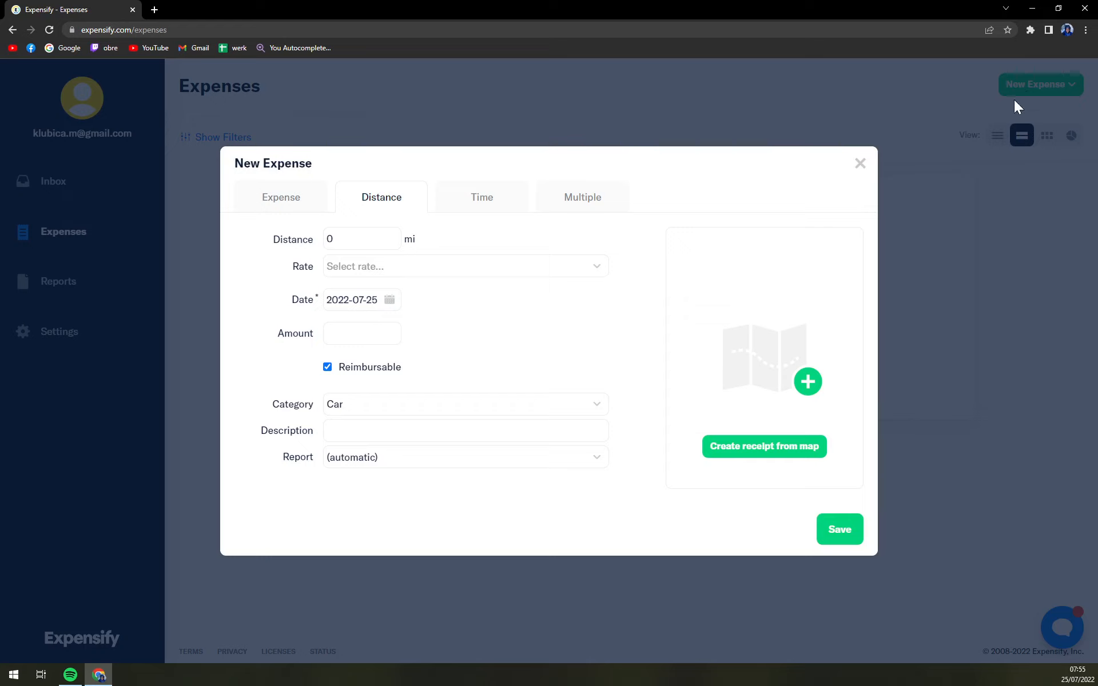
# Return to the Restaurant expense details and save the expense
pyautogui.click(309, 200)
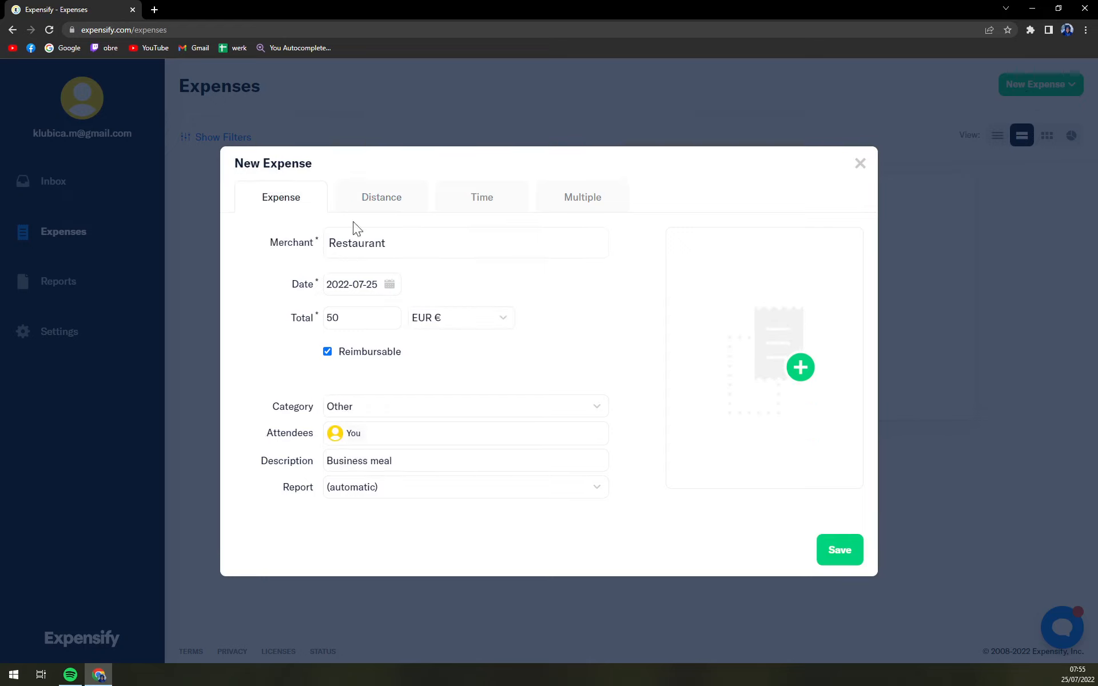
pyautogui.click(836, 534)
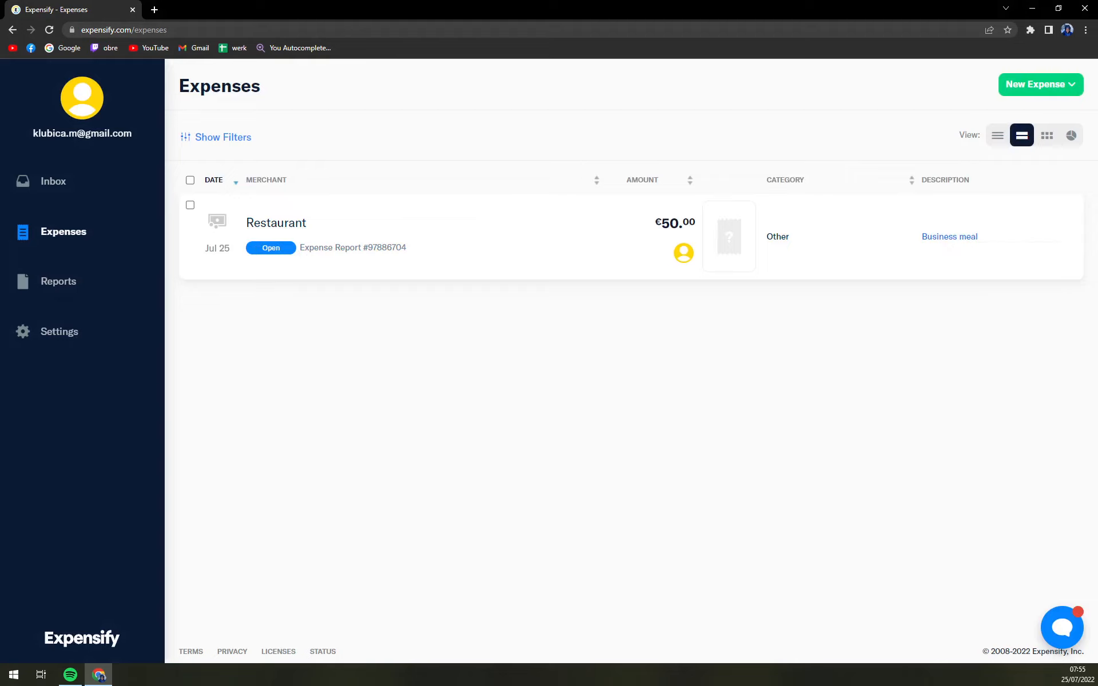
# Open a new expense dialog and switch to the Distance expense type
pyautogui.click(1053, 94)
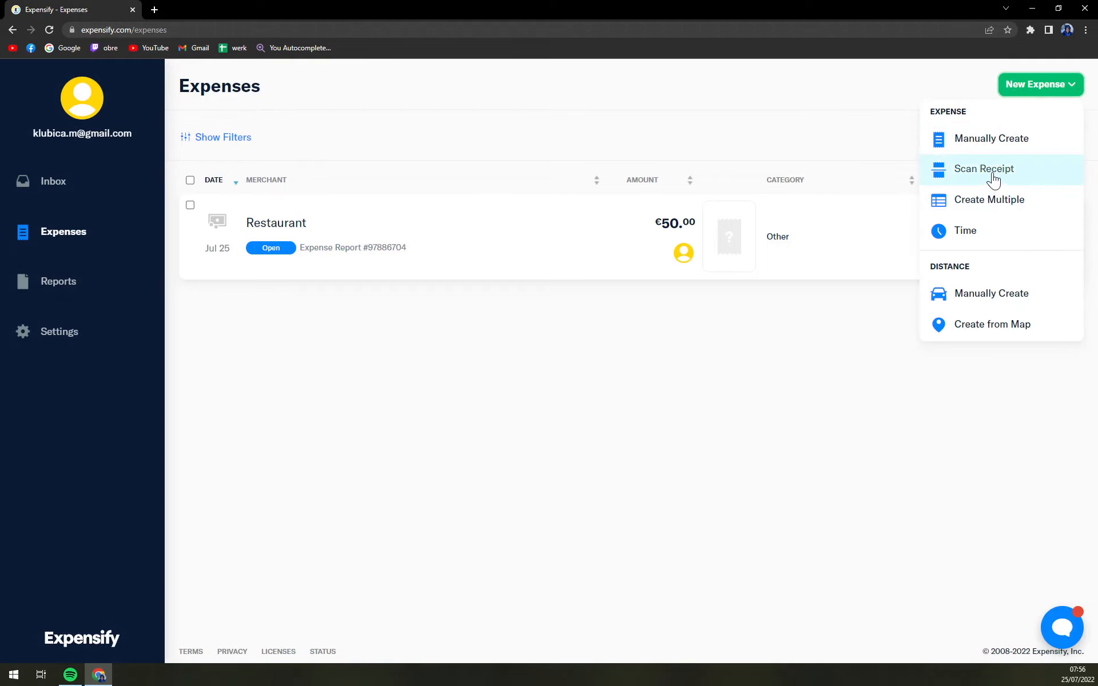
pyautogui.click(991, 205)
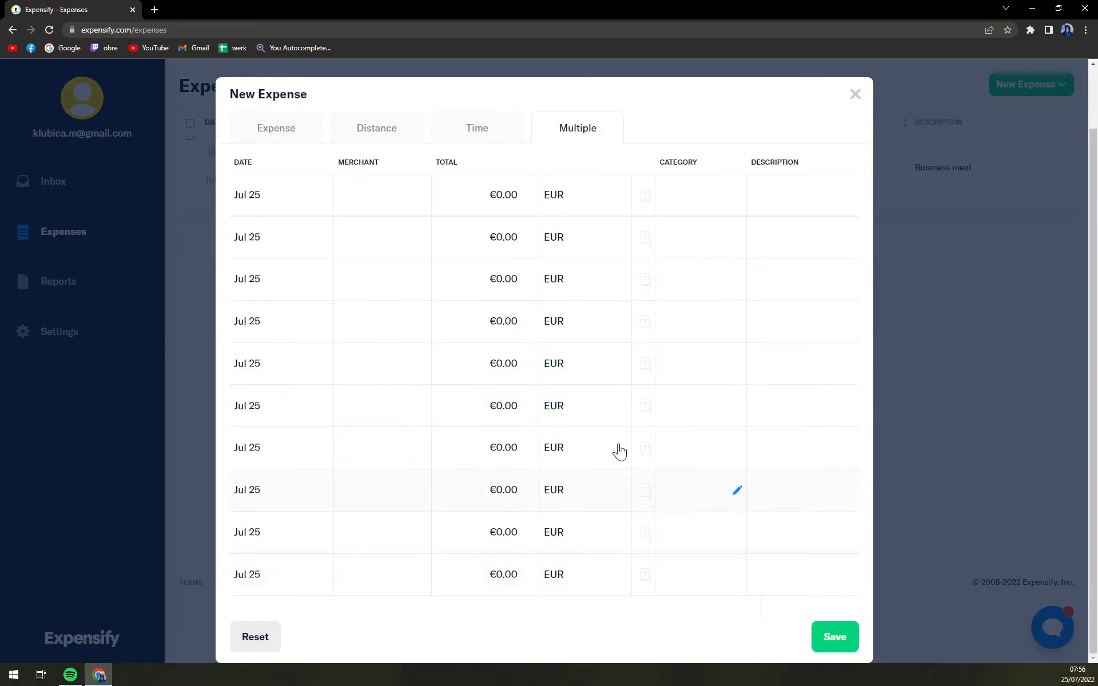
pyautogui.click(412, 198)
pyautogui.click(343, 239)
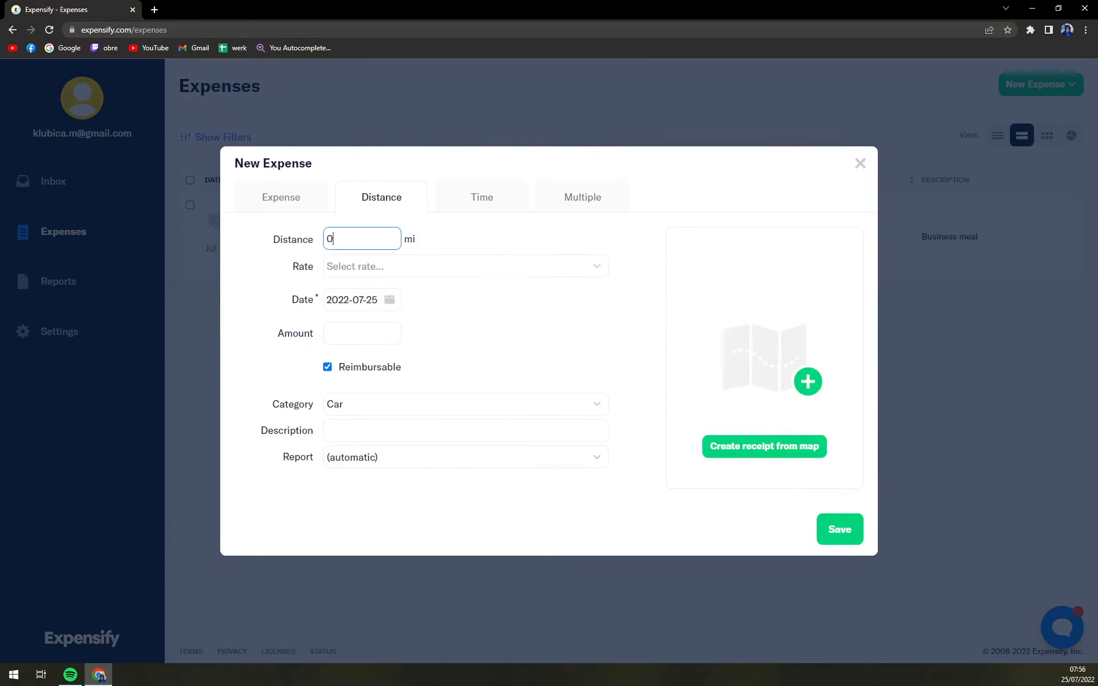
# Set the travelled distance to 100 mi
pyautogui.click(424, 240)
pyautogui.click(356, 239)
pyautogui.click(416, 239)
pyautogui.click(361, 239)
pyautogui.press('BackSpace')
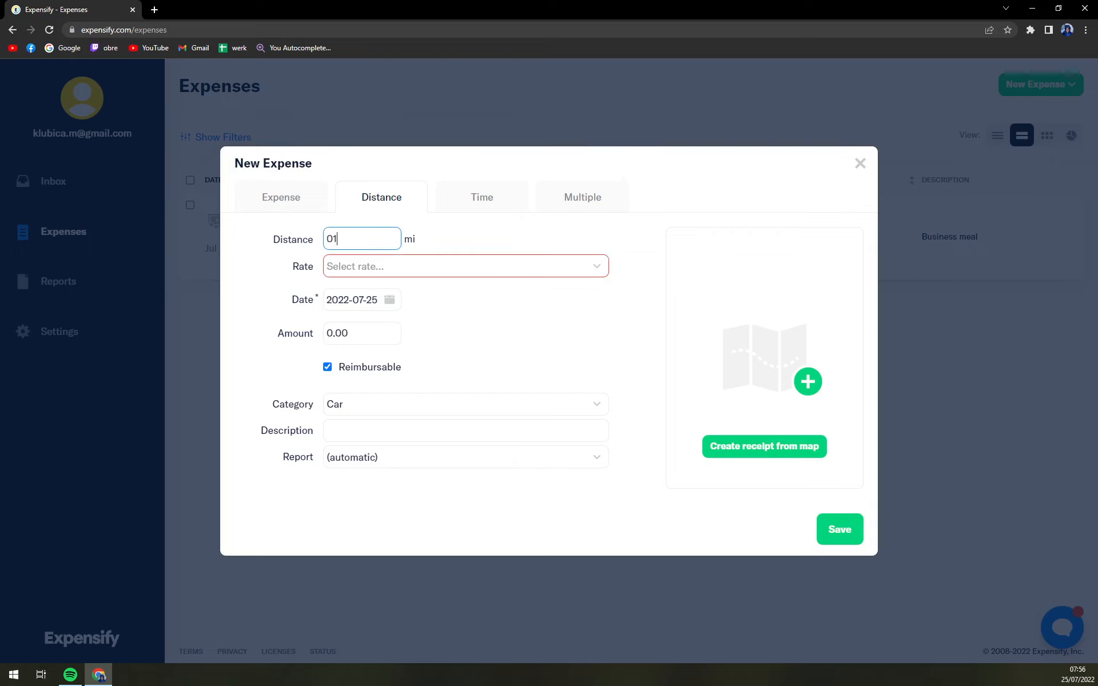
pyautogui.write('1000')
# Choose Default Rate as the mileage rate and keep Car as the category
pyautogui.click(332, 269)
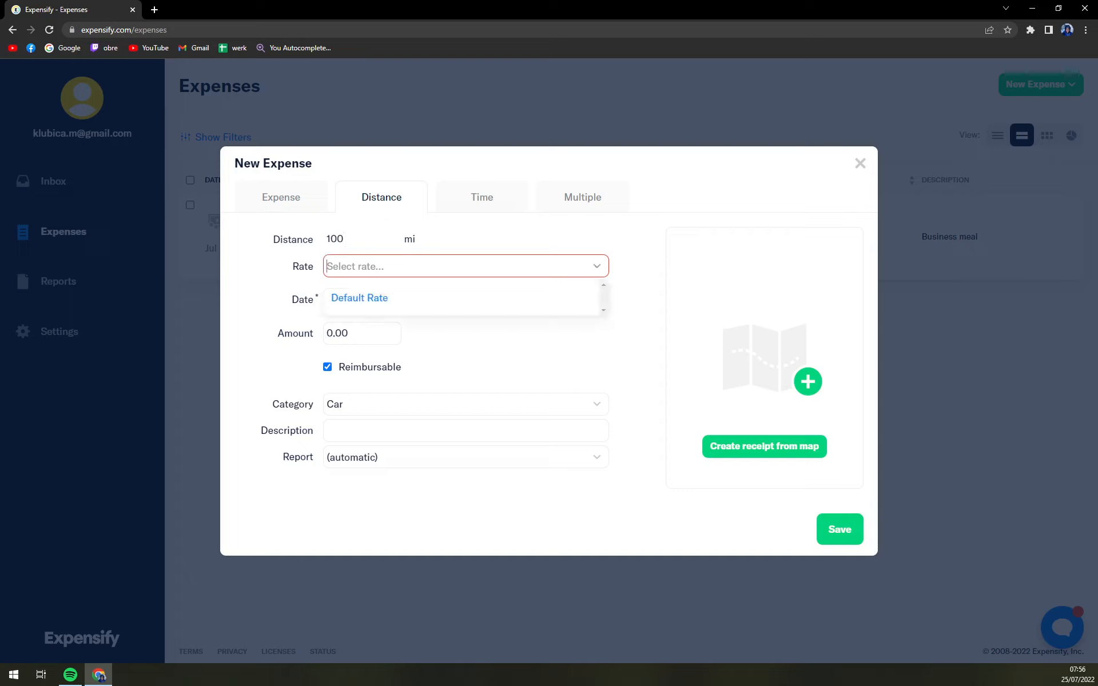
pyautogui.click(372, 300)
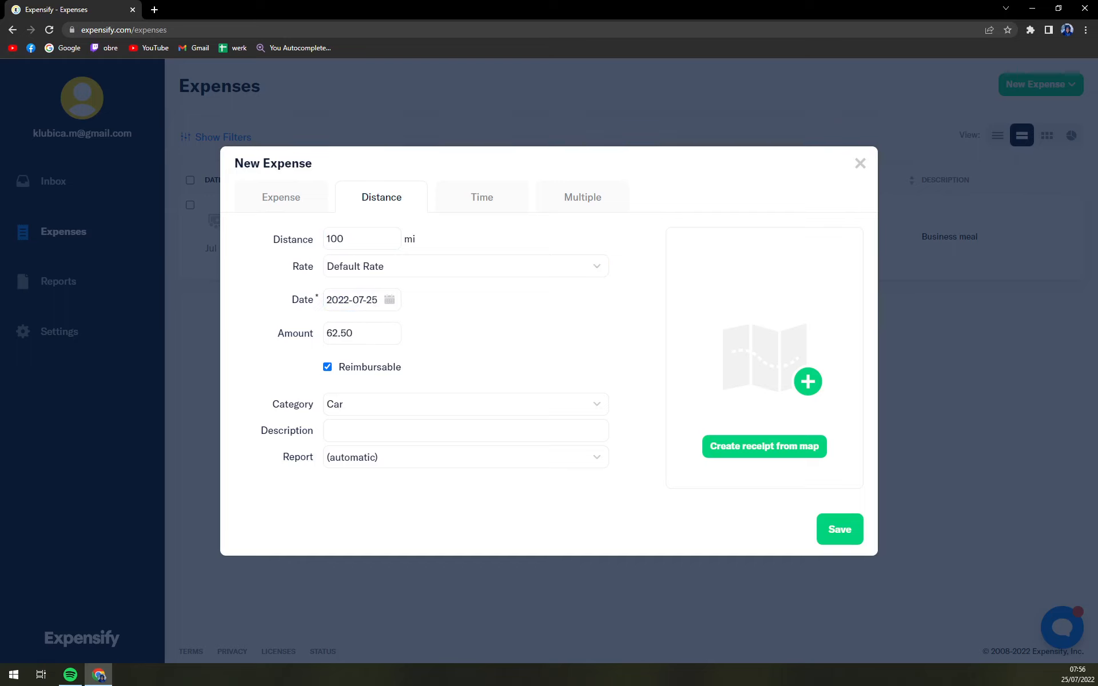
pyautogui.click(465, 405)
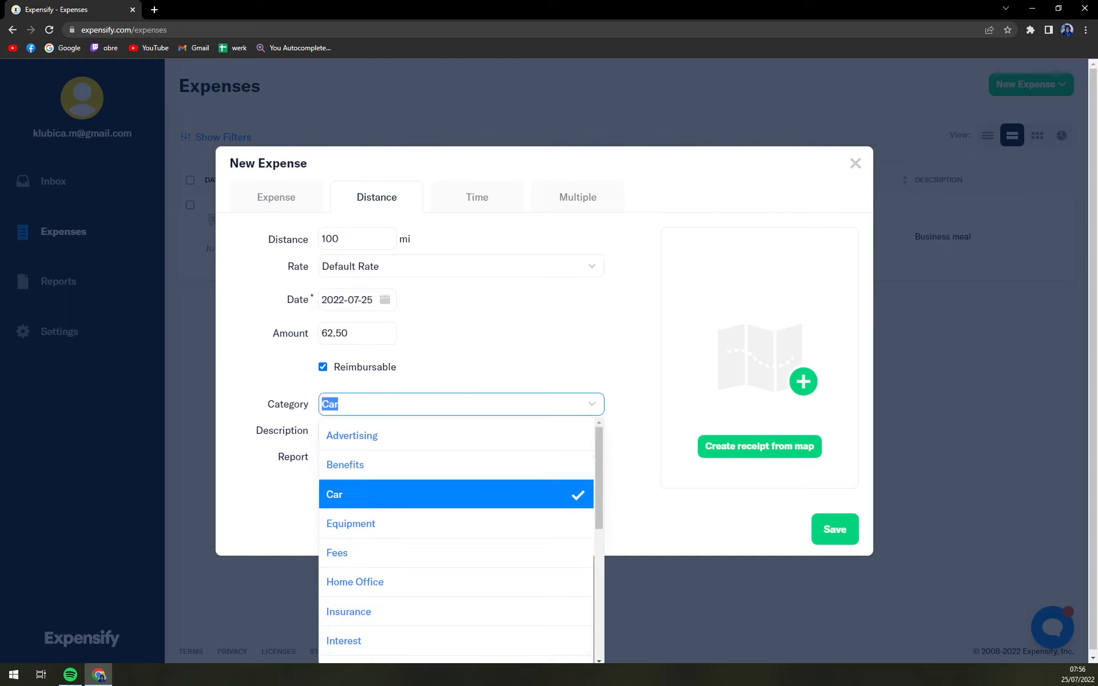
pyautogui.click(350, 496)
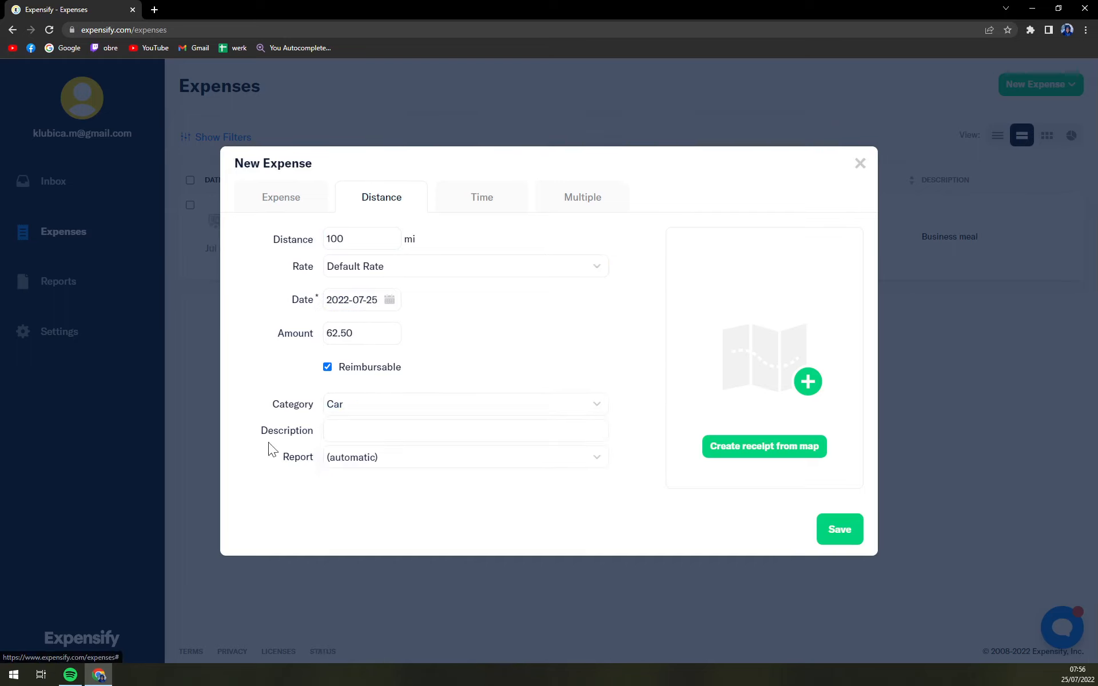
# Save the 100-mile distance expense
pyautogui.click(845, 540)
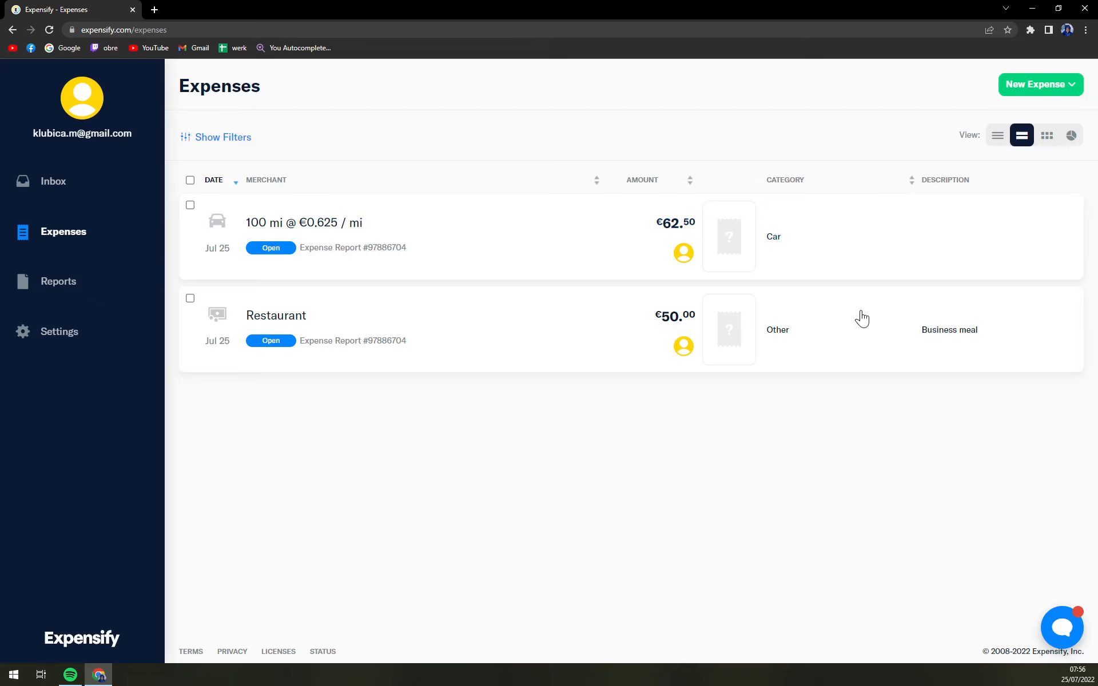
# Start a distance expense from a map and set start point A to the current location, allowing location access
pyautogui.click(1007, 82)
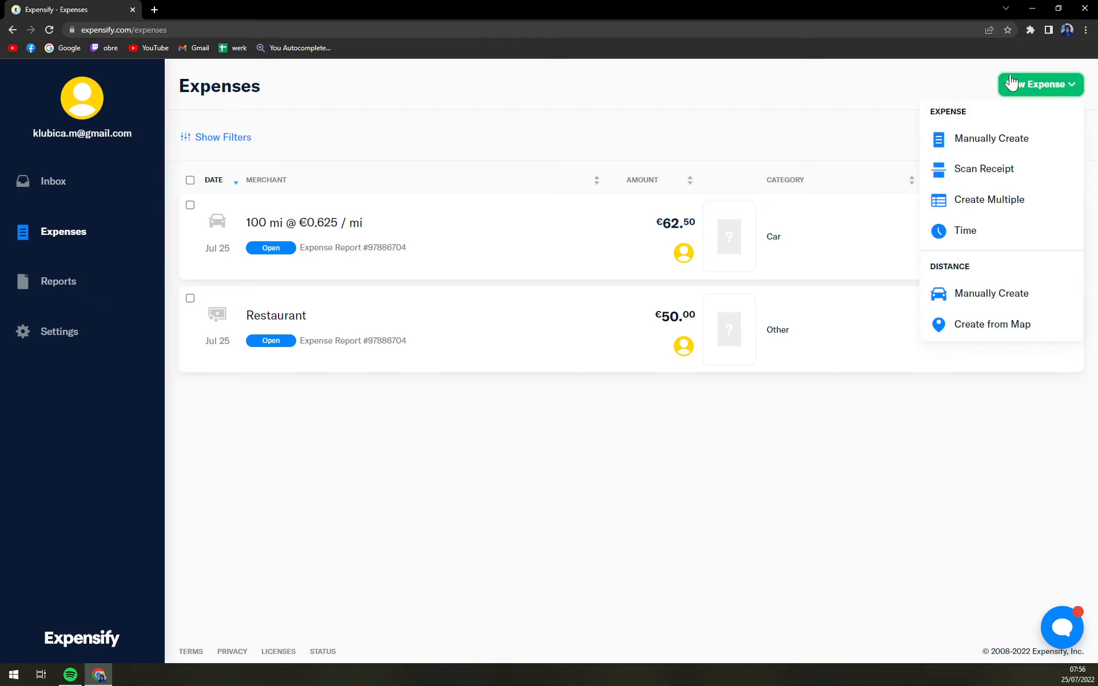
pyautogui.click(970, 326)
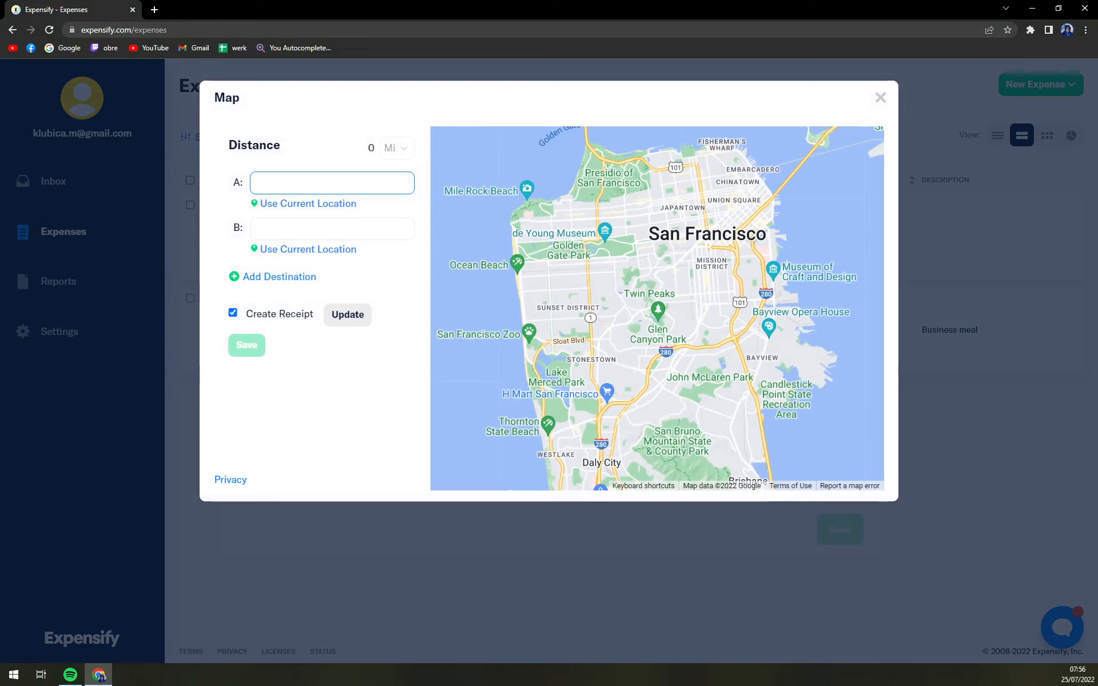
pyautogui.write('Ružomberok')
pyautogui.click(330, 205)
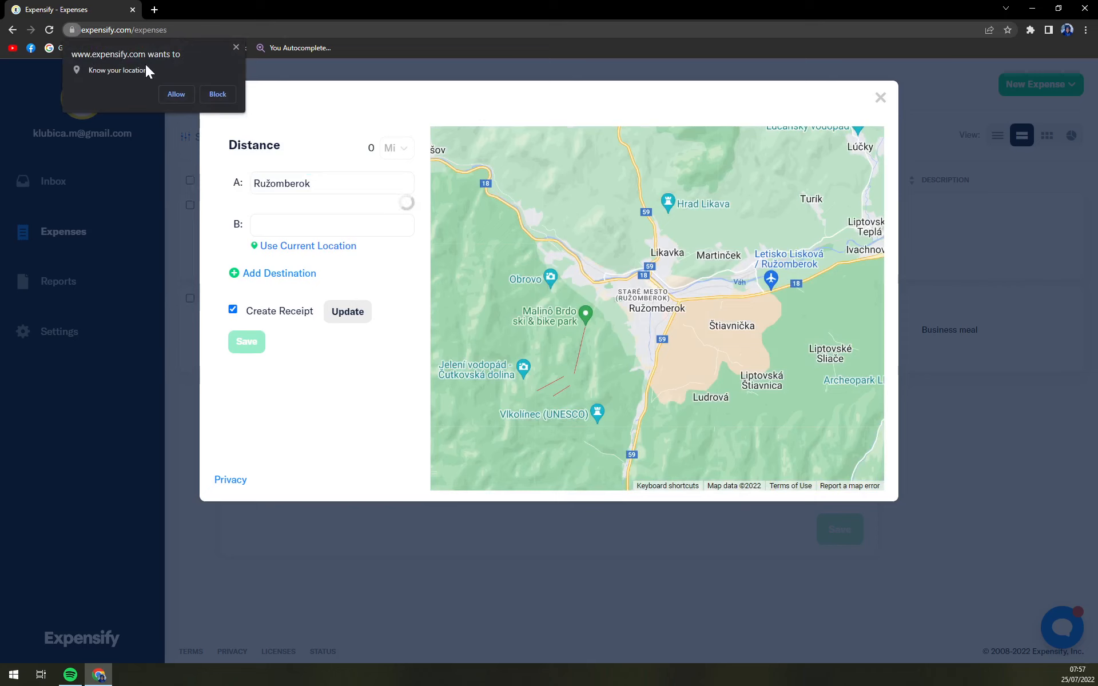
pyautogui.click(176, 94)
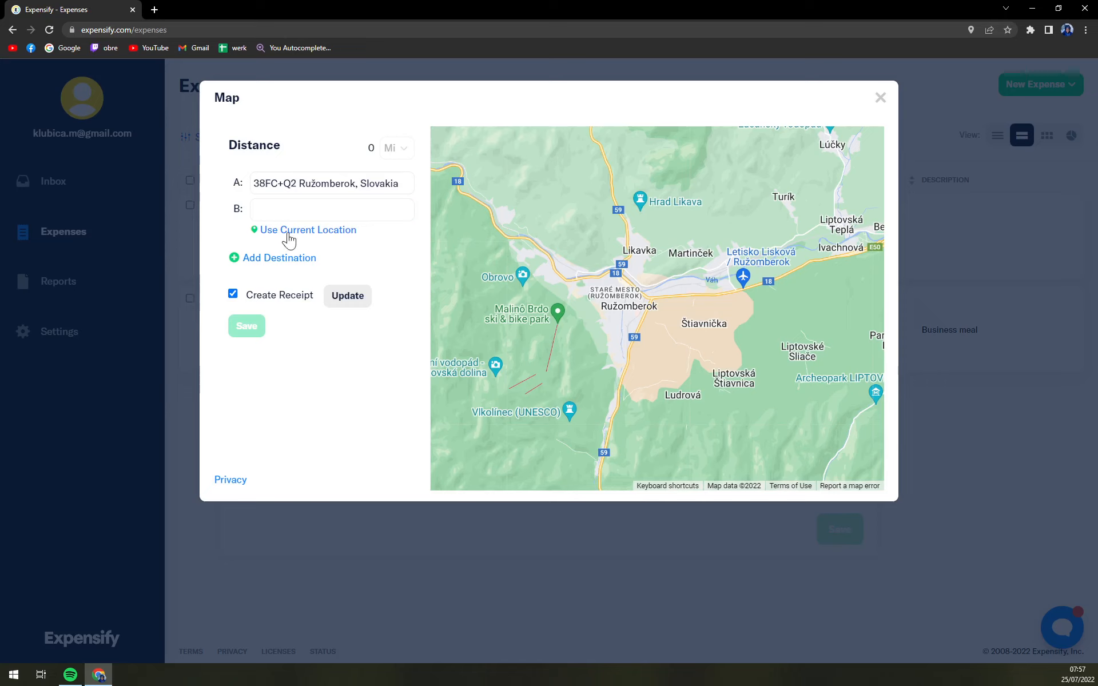
# Enter Martin as destination B on the map
pyautogui.click(303, 210)
pyautogui.click(616, 286)
pyautogui.click(275, 211)
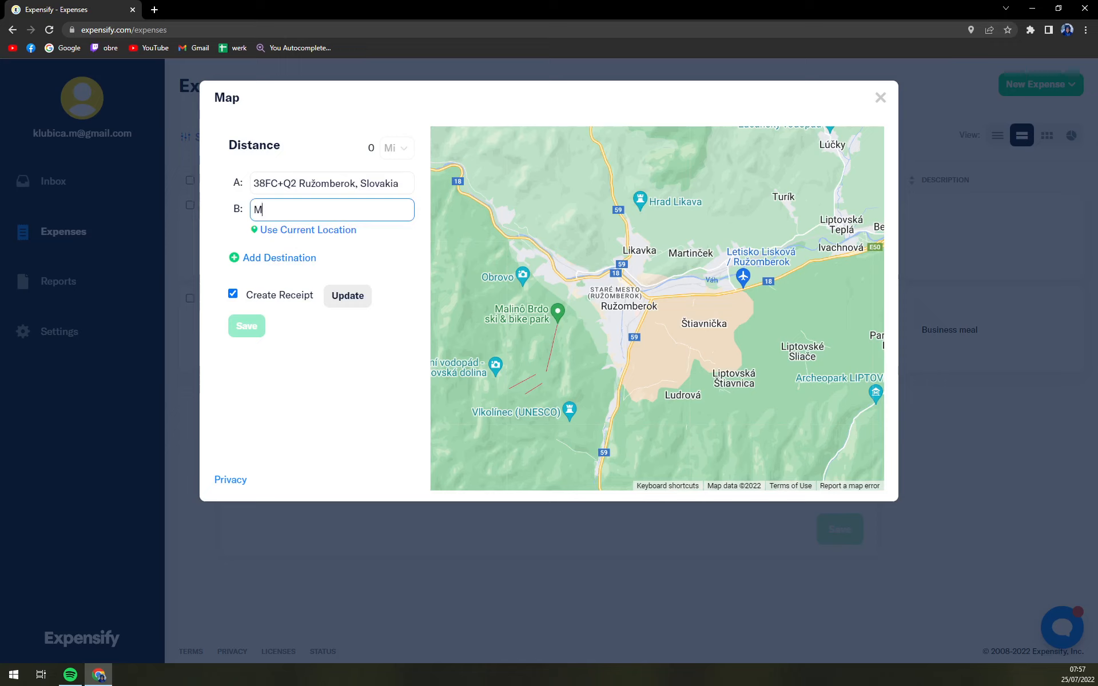
pyautogui.write('Martin')
pyautogui.click(557, 316)
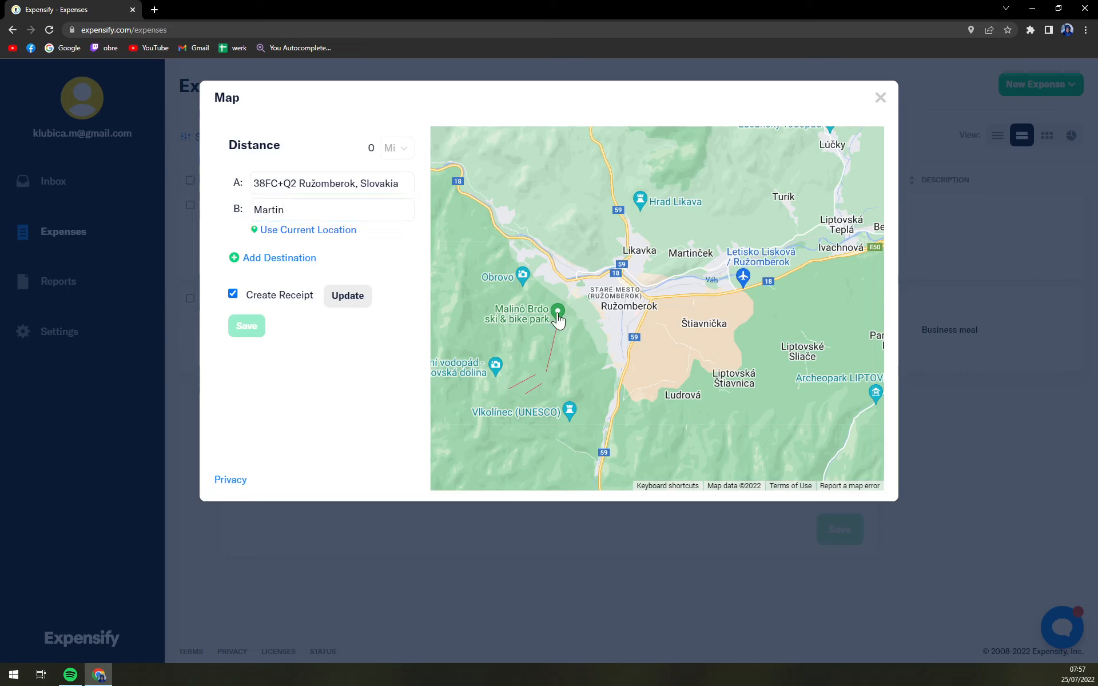
pyautogui.click(626, 239)
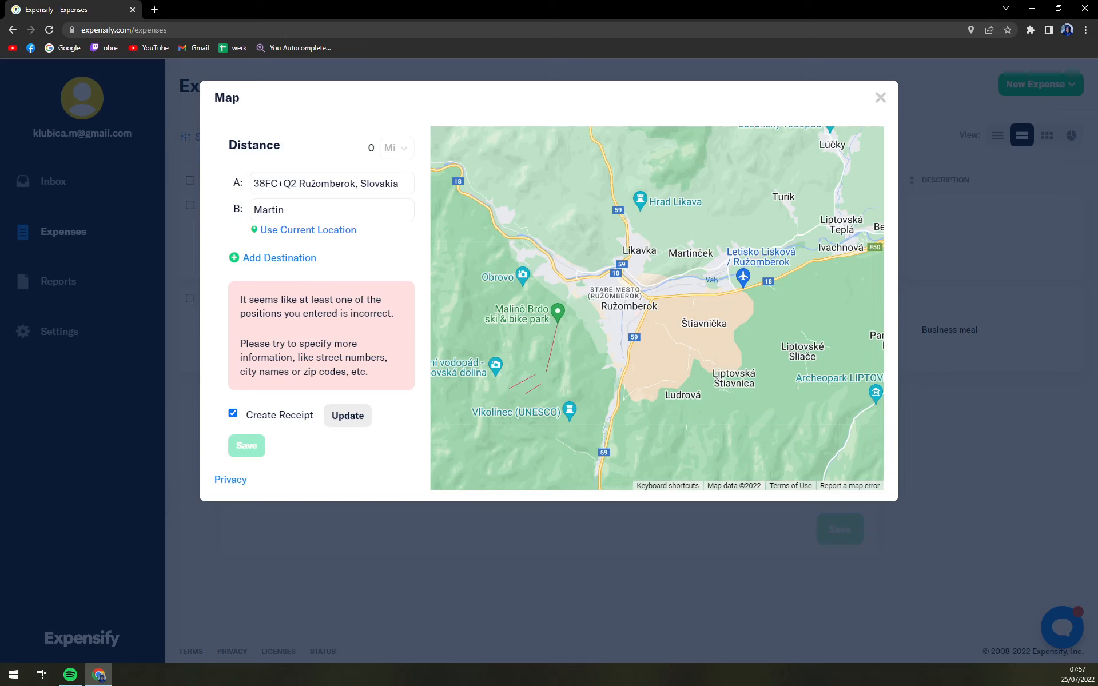
# Set destination B to the current location, then close the map and the new expense dialog without saving
pyautogui.click(296, 210)
pyautogui.click(327, 232)
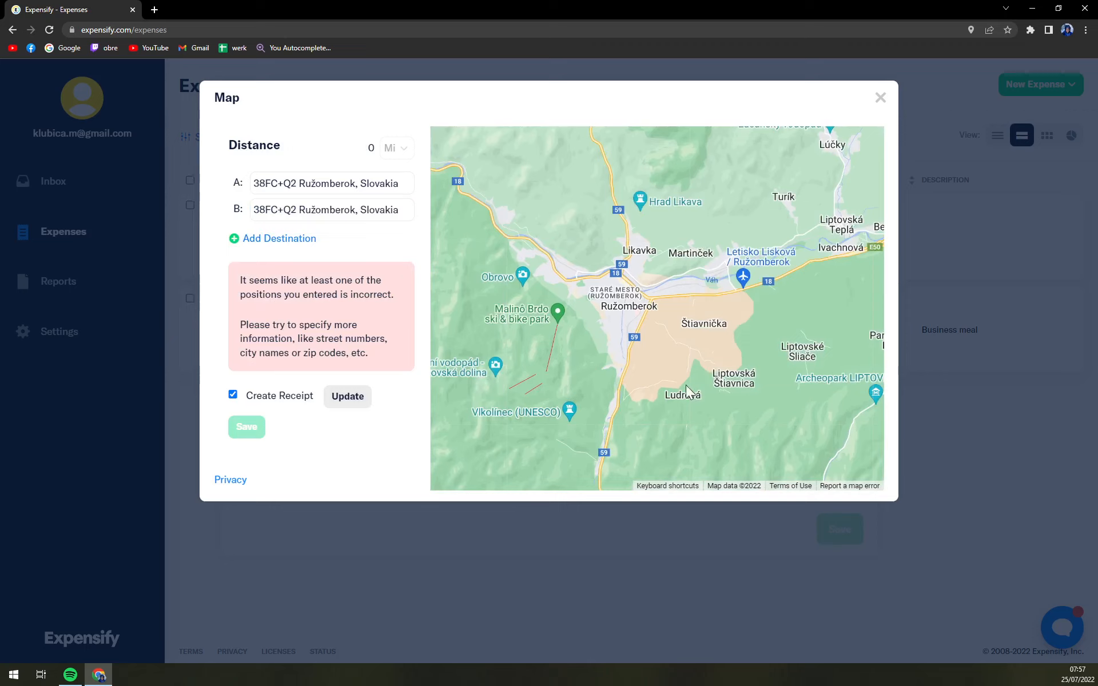
pyautogui.click(880, 99)
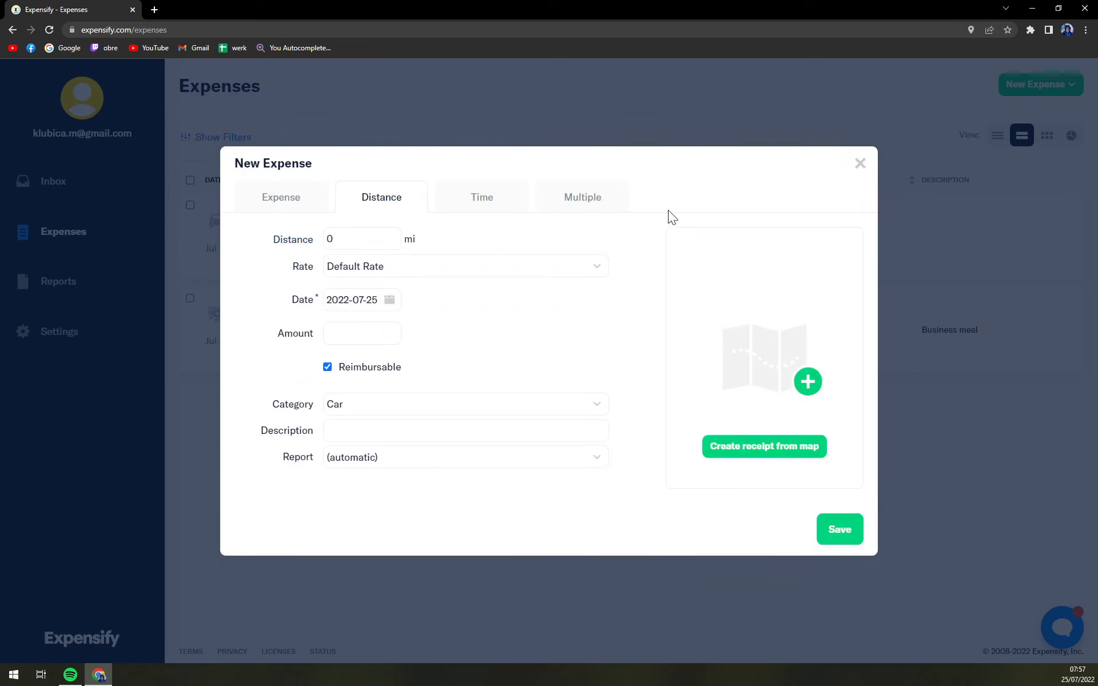
pyautogui.click(860, 164)
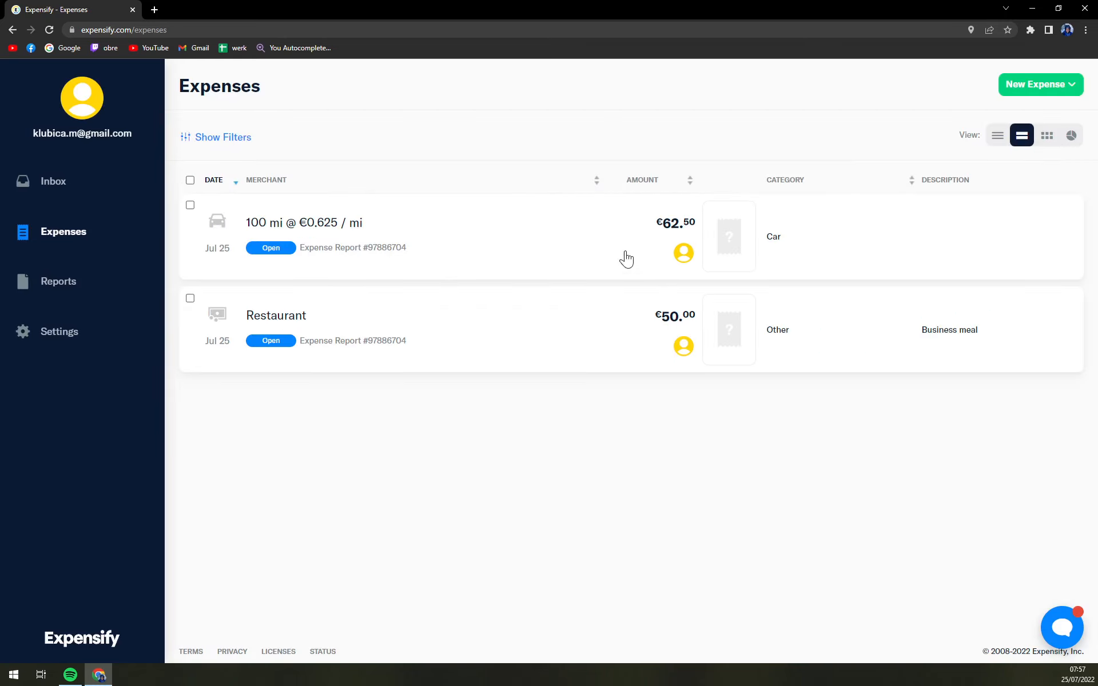